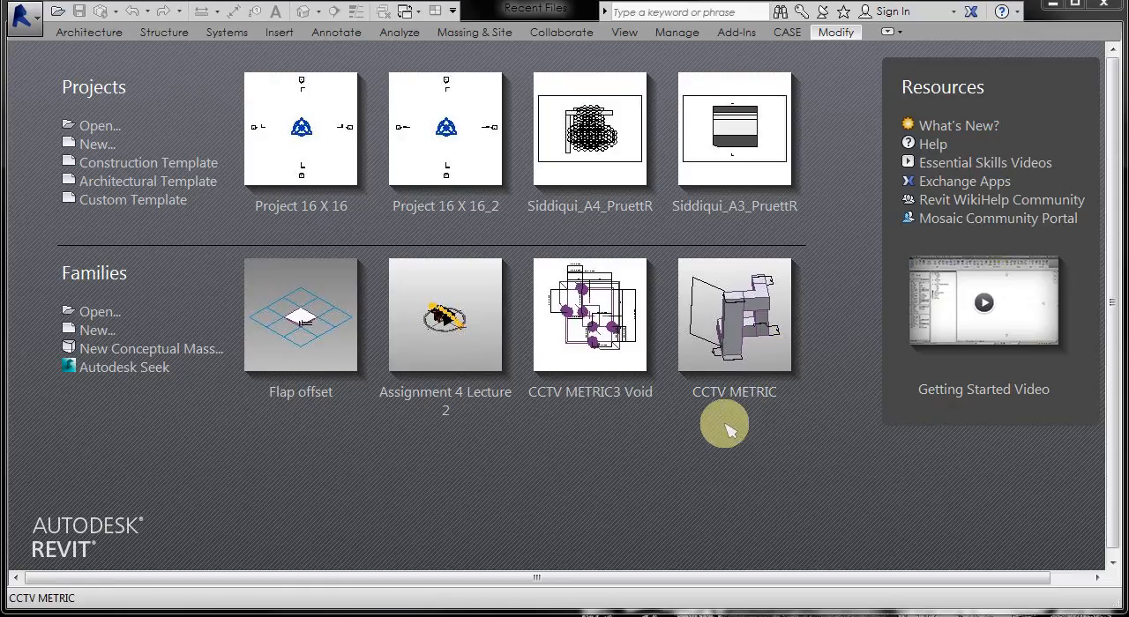
Step: Create a new conceptual mass family from the Mass.rft template
click(168, 351)
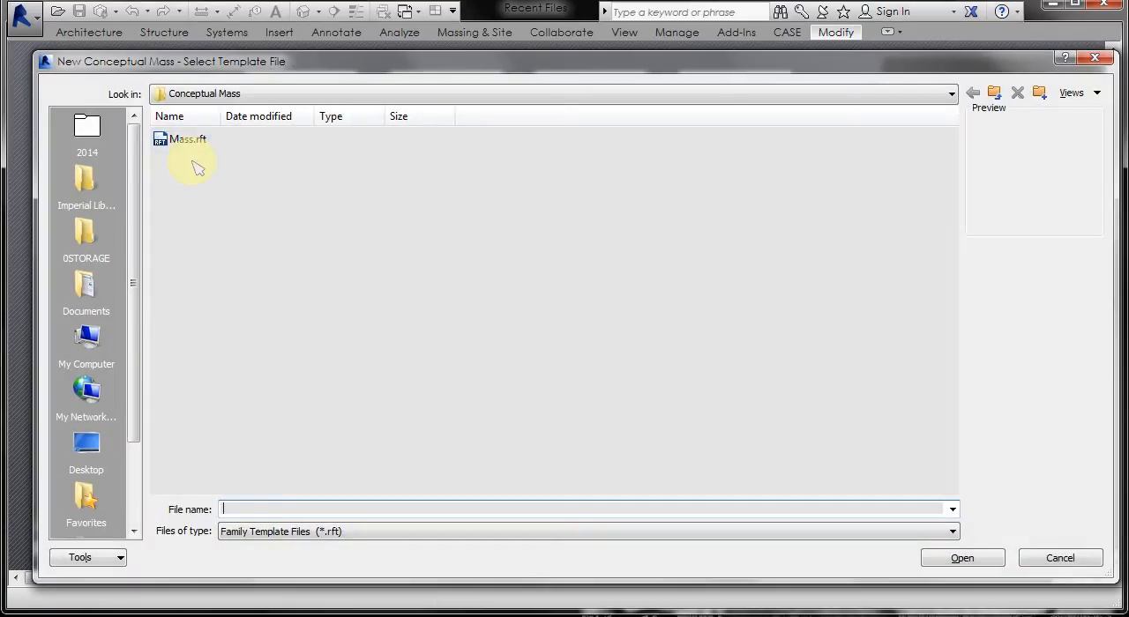
double_click(182, 141)
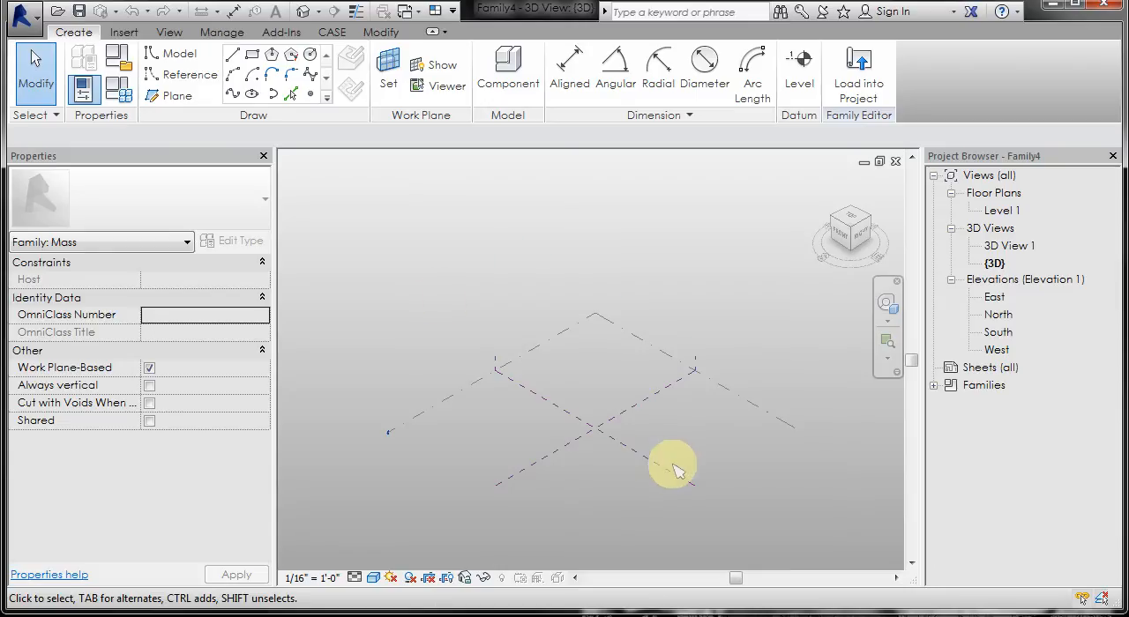
Step: Copy the Center (Front/Back) reference plane about 67' toward the front and name the copy LINES
click(639, 459)
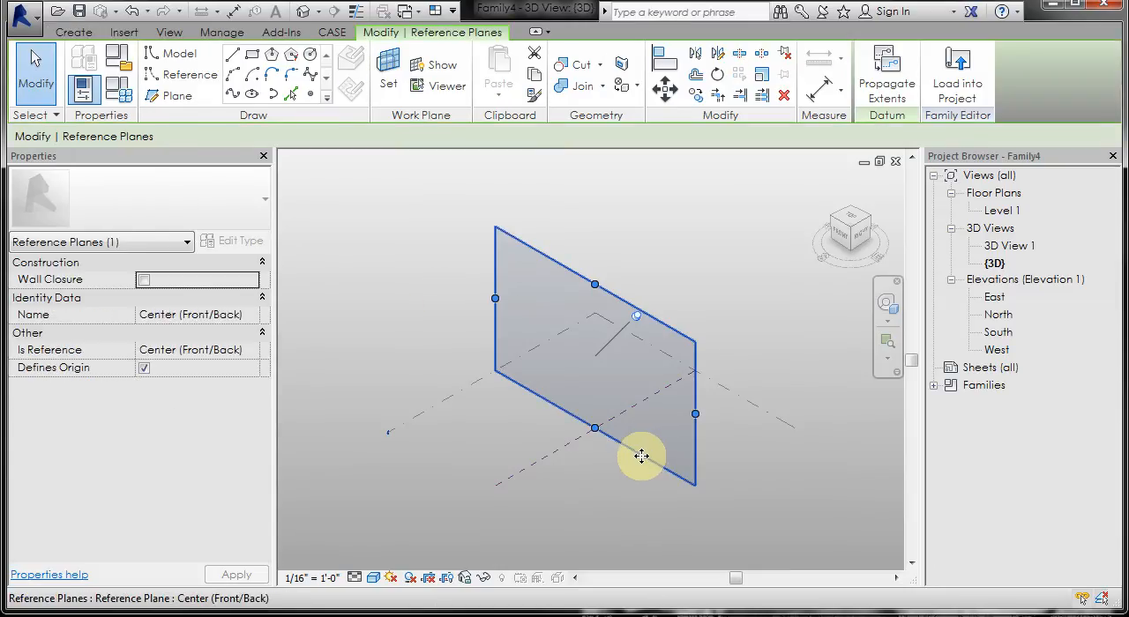
ctrl+drag(642, 456, 598, 474)
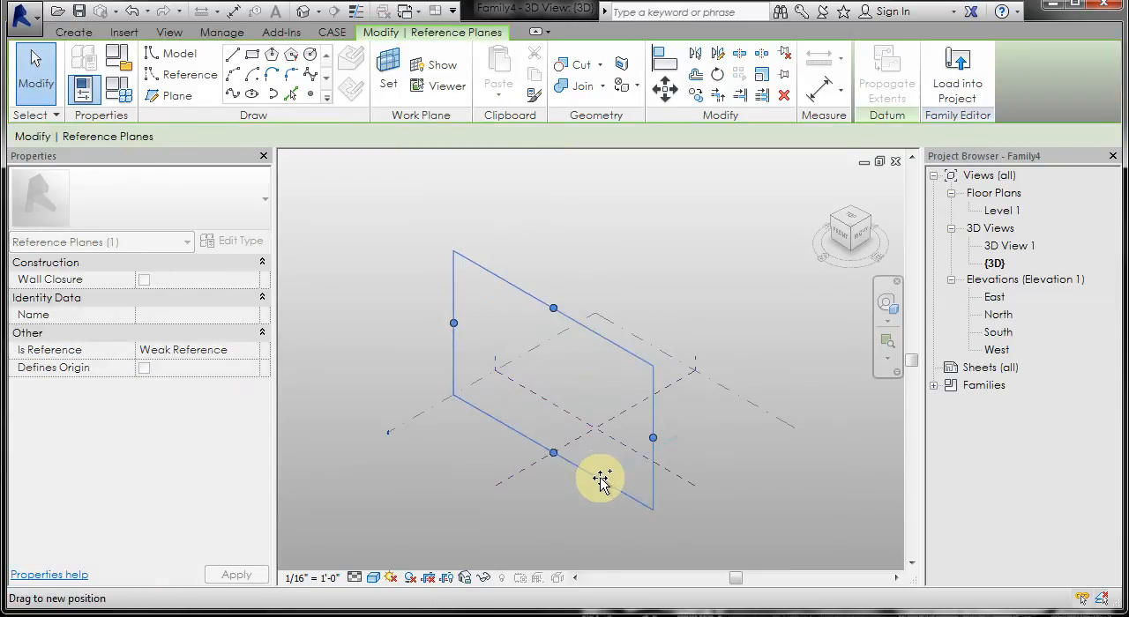
click(588, 505)
click(592, 470)
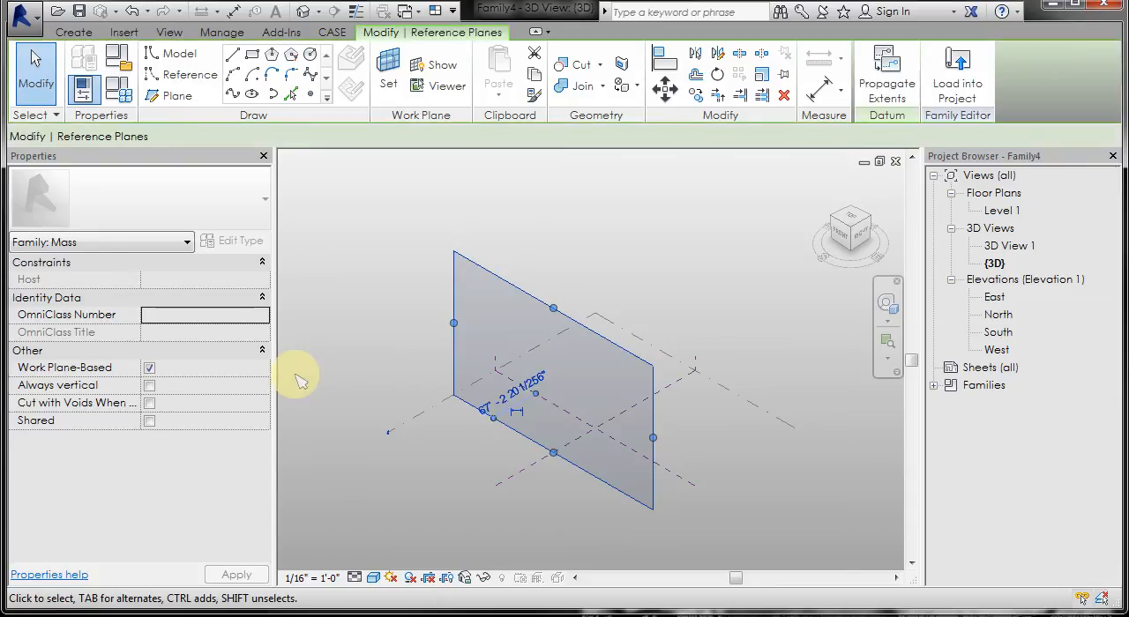
click(160, 316)
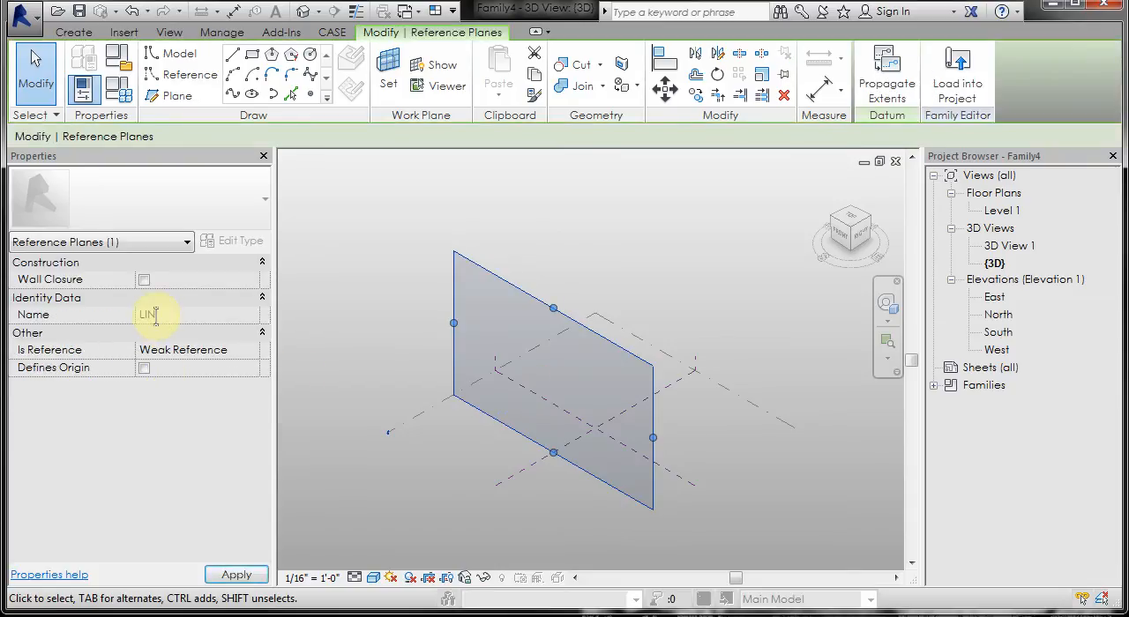
click(353, 216)
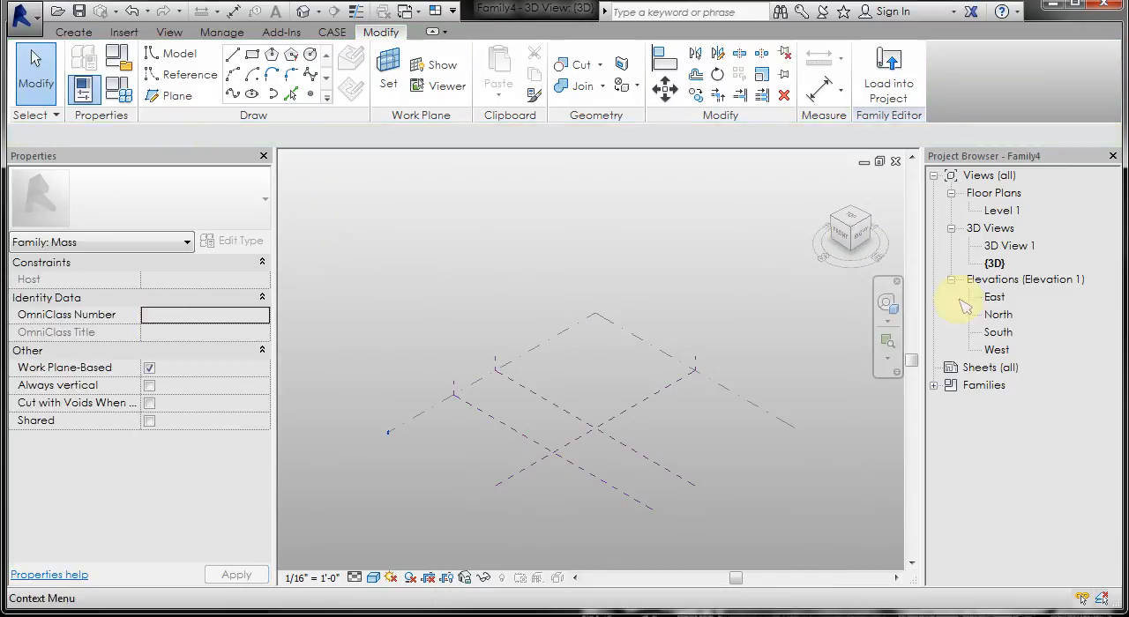
Step: In the 3D view, draw a model-line rectangle about 88' wide and 136' high on the Center (Front/Back) reference plane
double_click(997, 333)
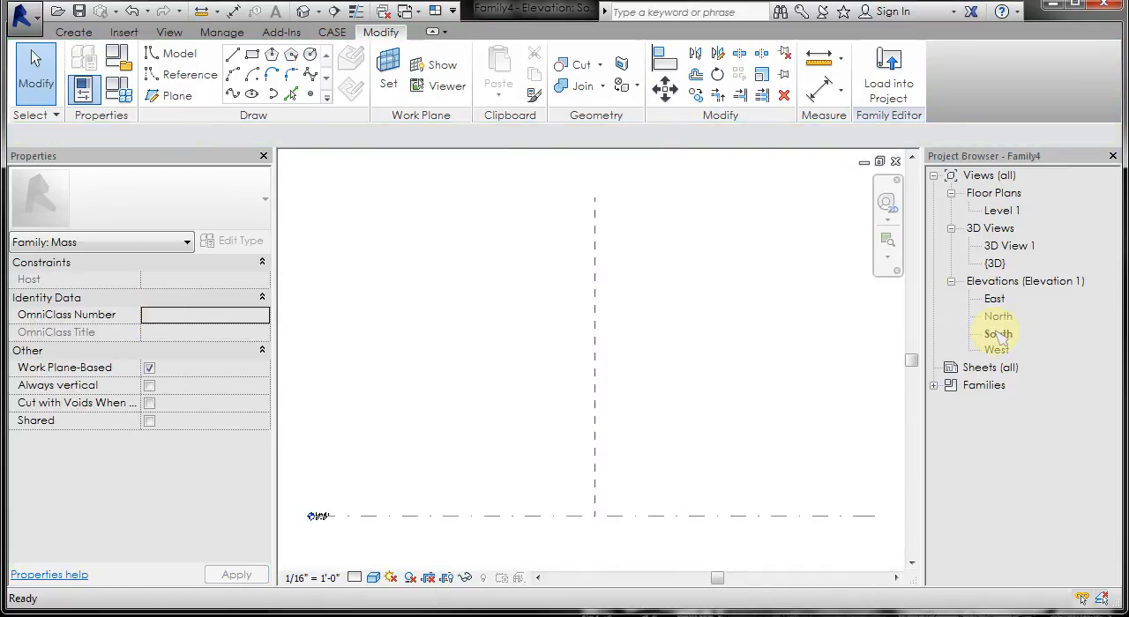
click(303, 14)
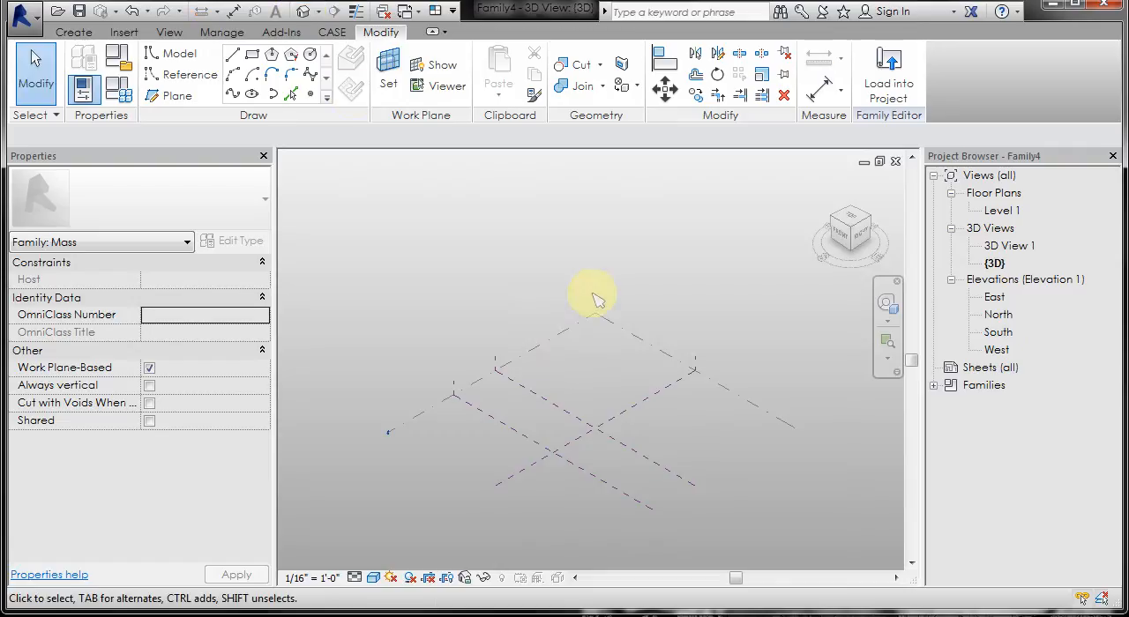
click(541, 402)
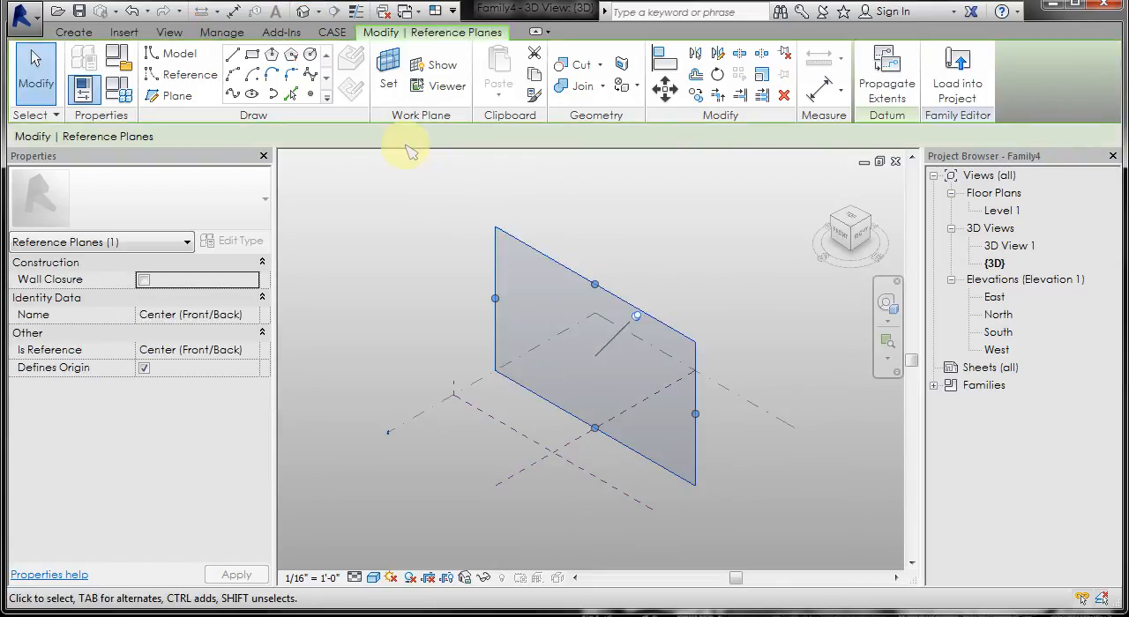
click(252, 56)
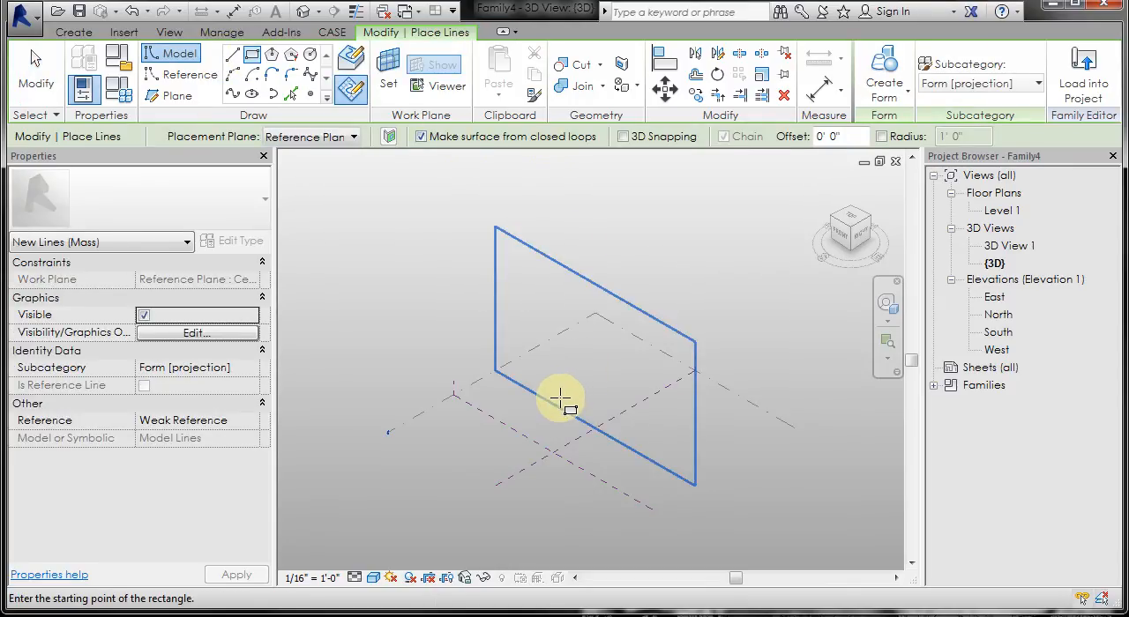
click(561, 400)
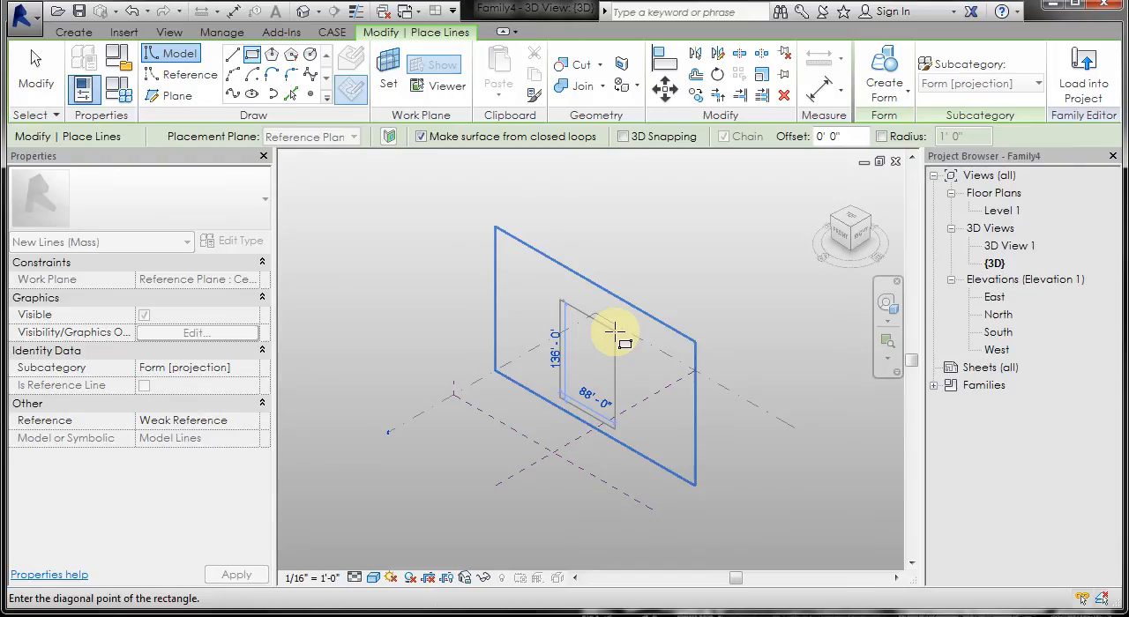
click(615, 331)
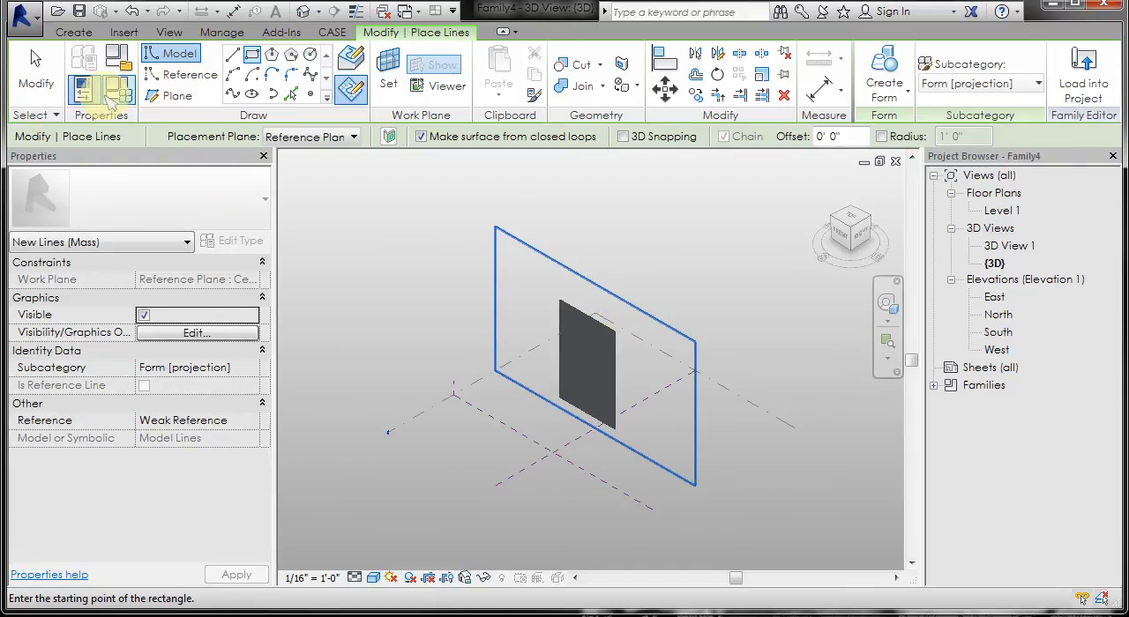
click(34, 69)
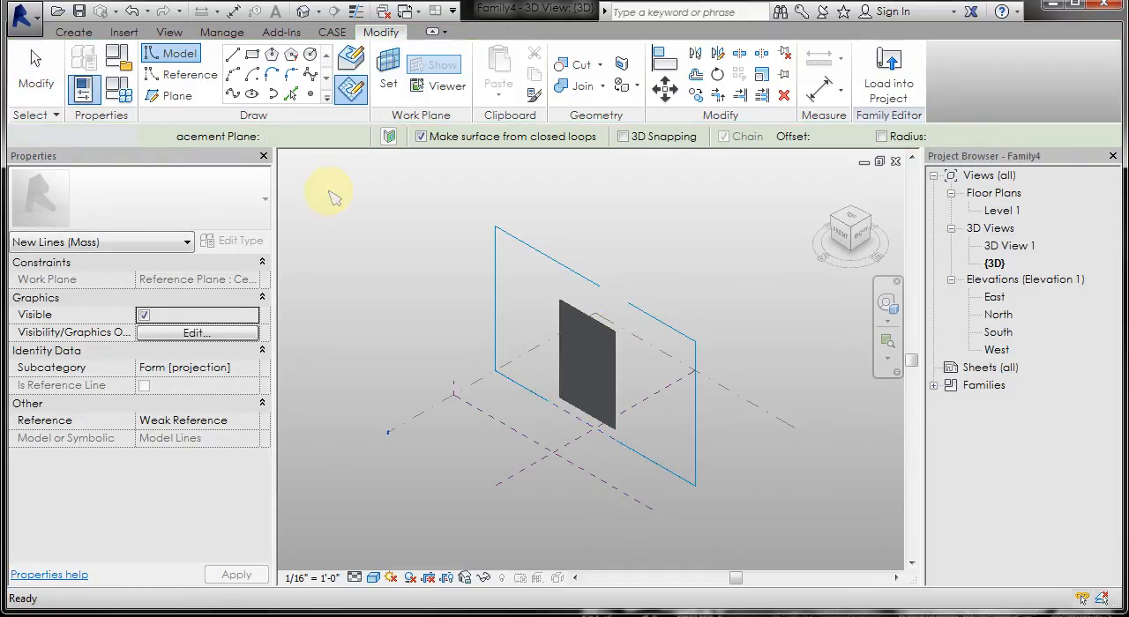
Step: In the South elevation, draw a steep reference line about 178' long on the LINES plane, crossing the left part of the rectangle
click(599, 479)
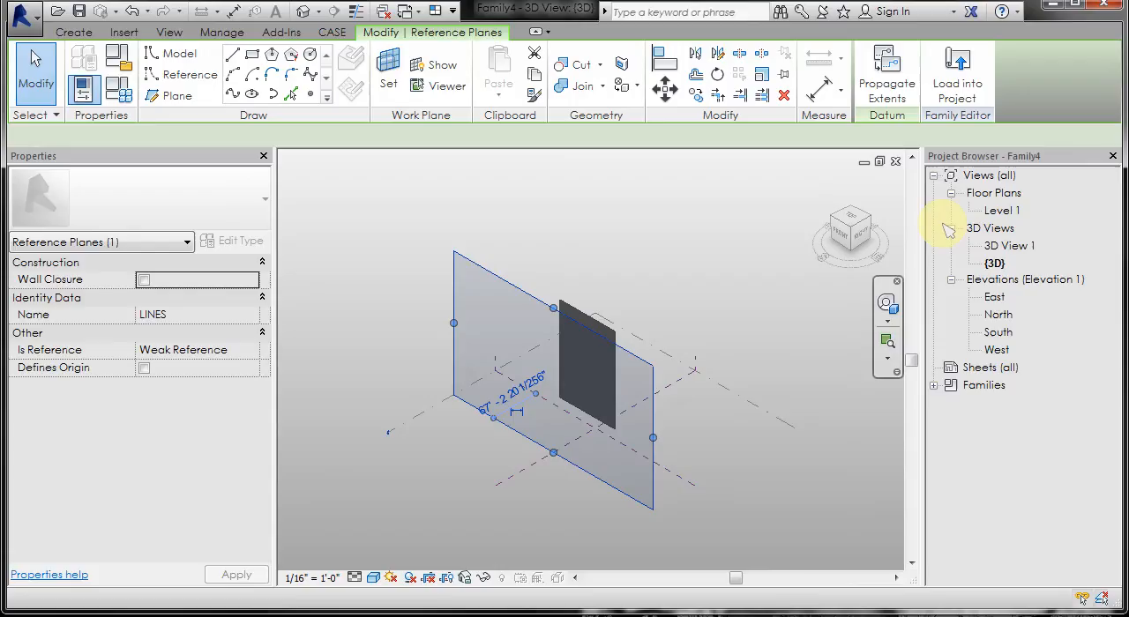
double_click(998, 332)
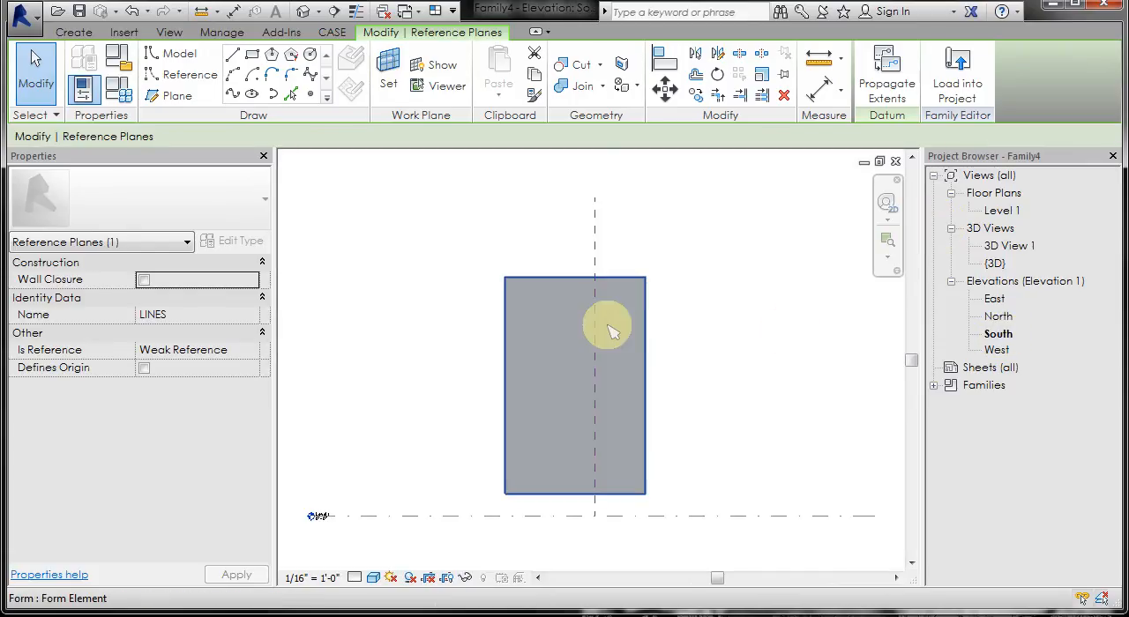
scroll(680, 353, up, 1)
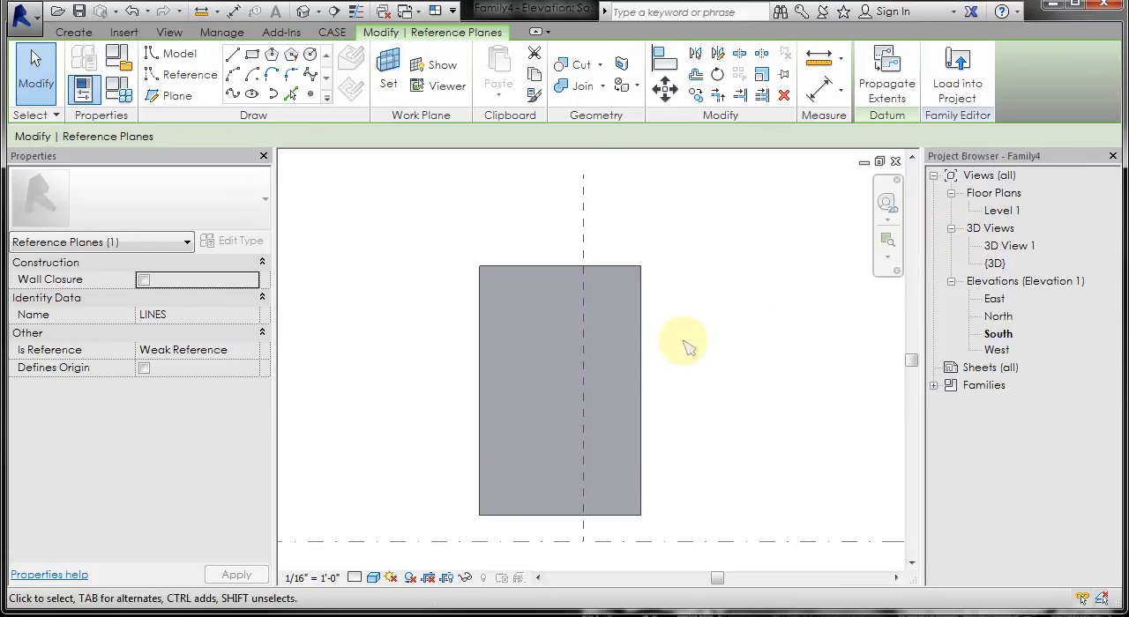
click(187, 77)
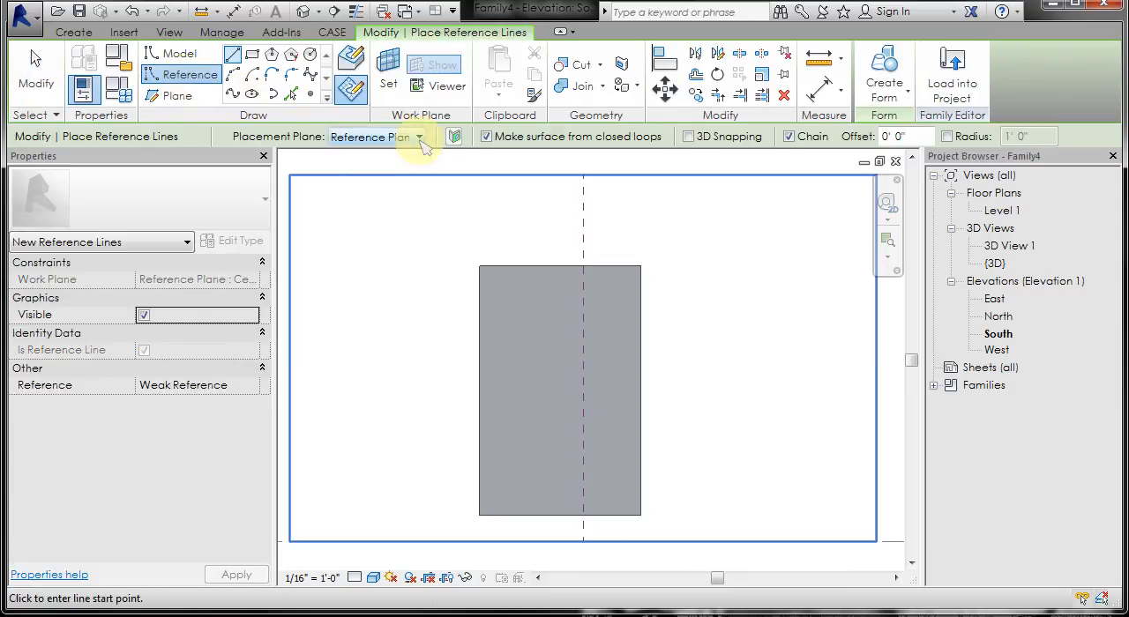
click(420, 138)
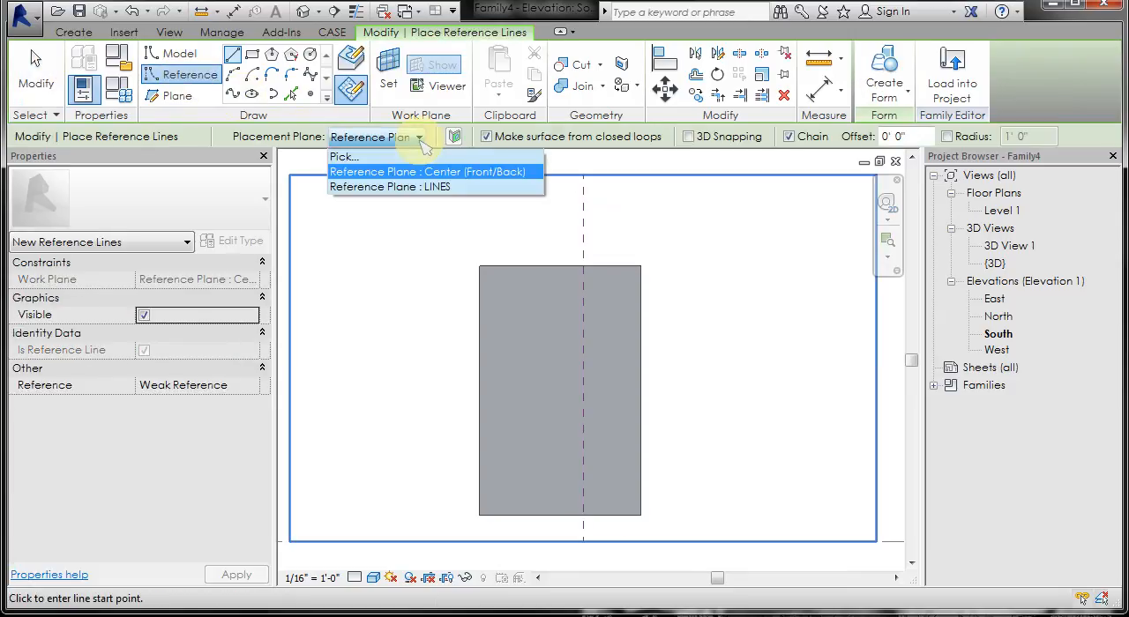
click(432, 188)
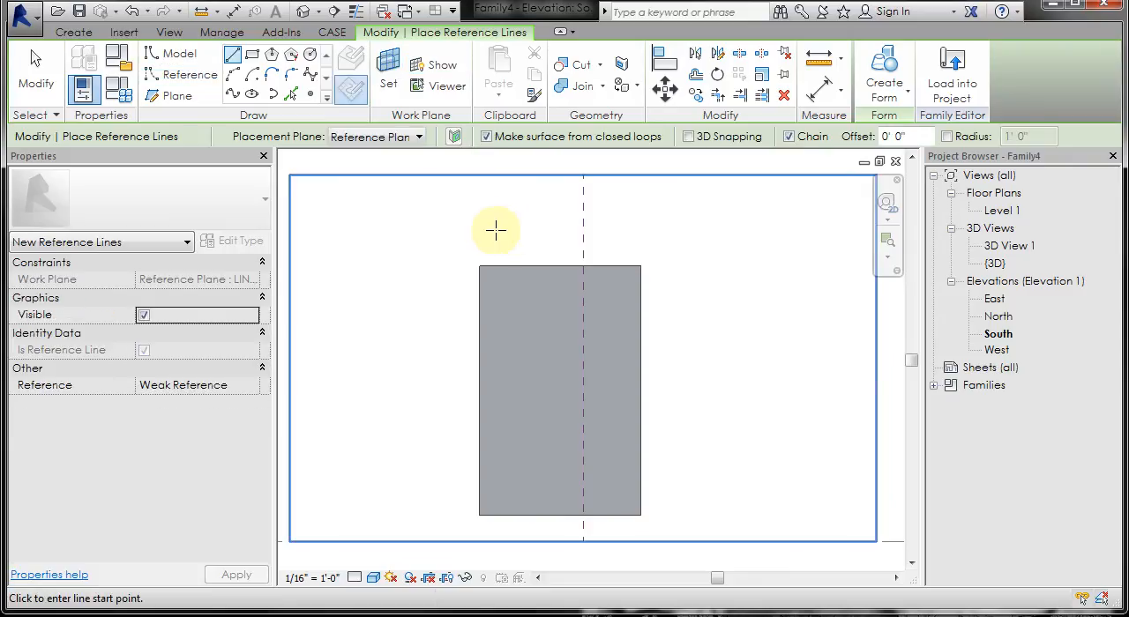
click(496, 230)
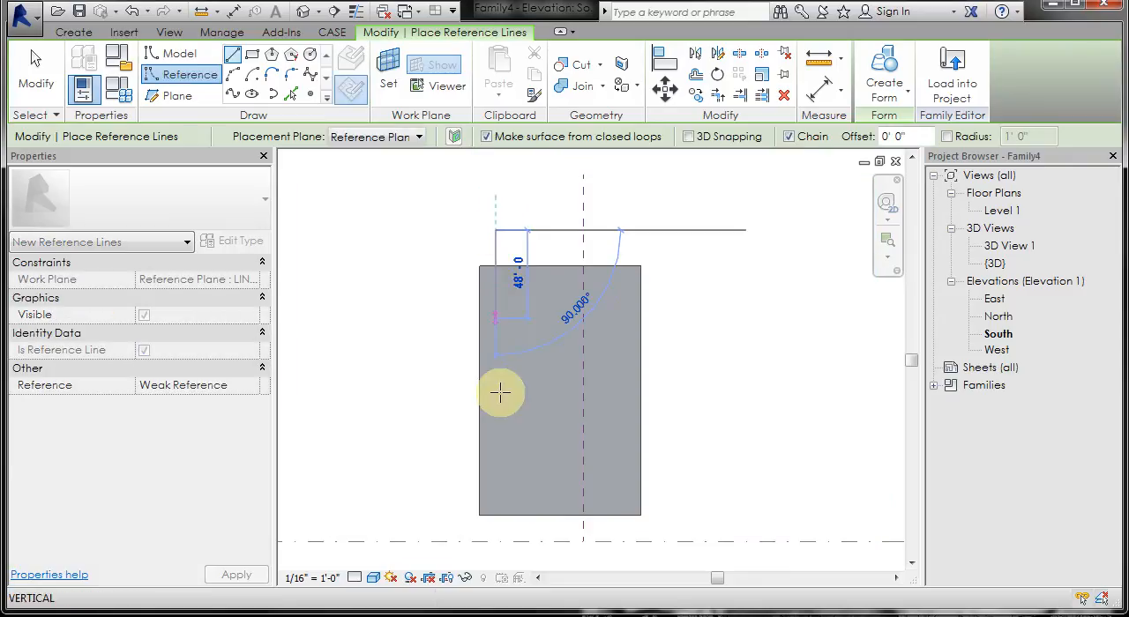
click(535, 551)
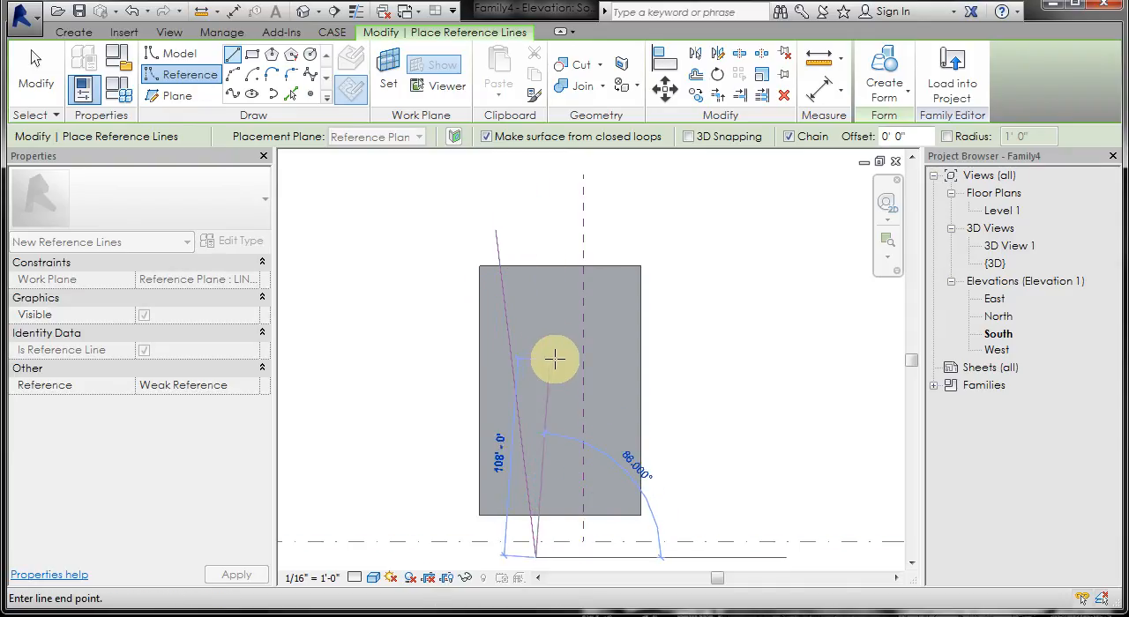
key(Escape)
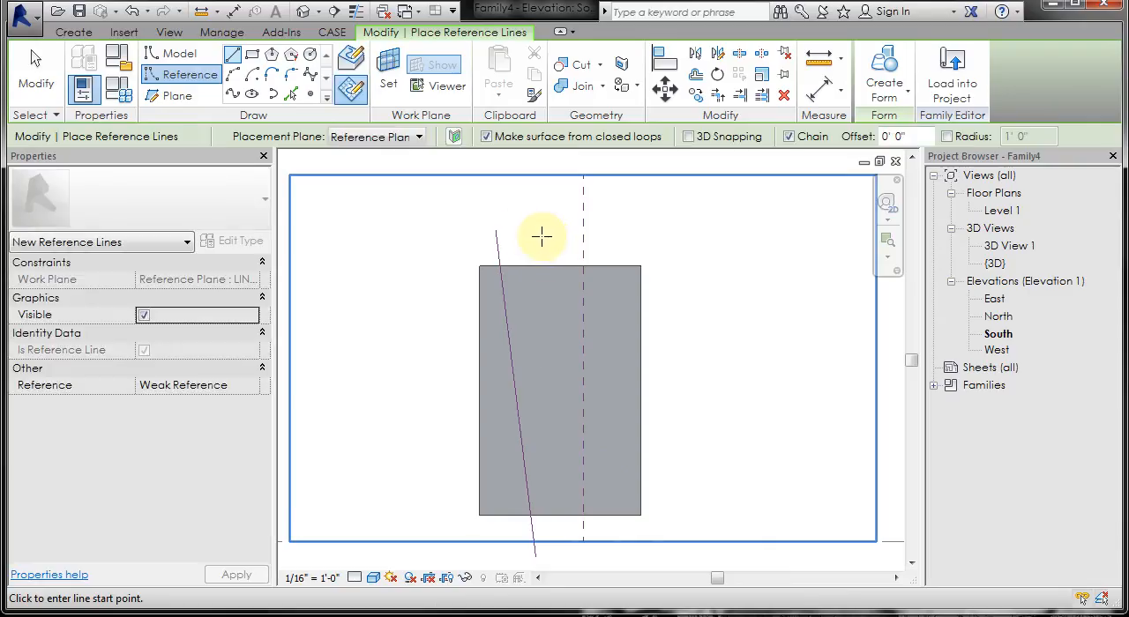
Step: Add two more upright reference lines across the rectangle: a slightly tilted one about 160' long and a vertical one about 156' long
click(541, 236)
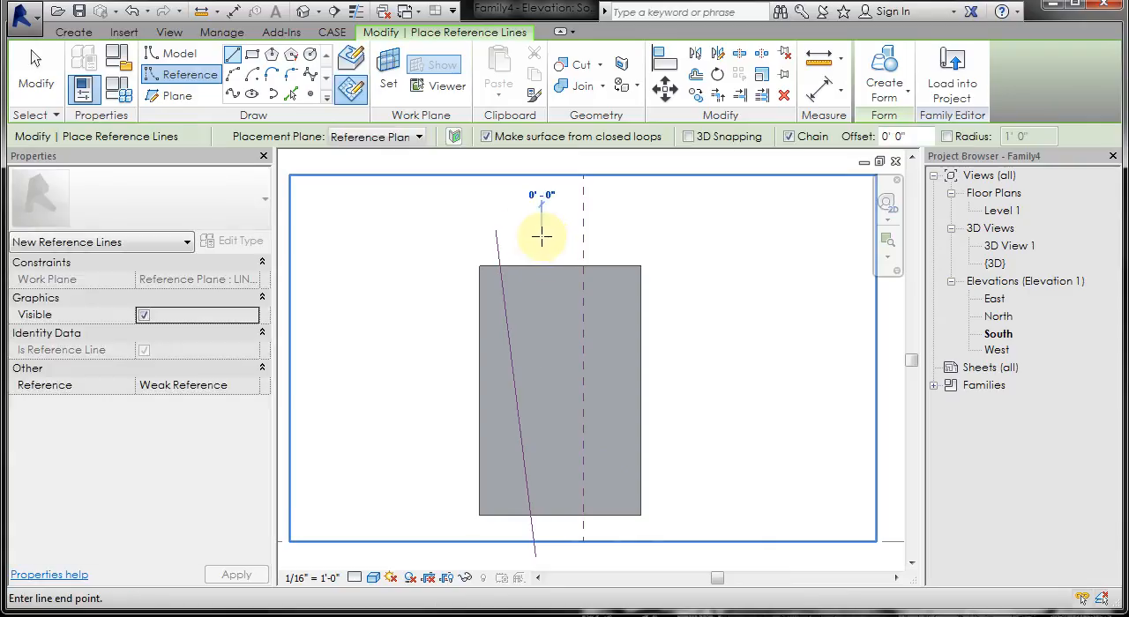
click(562, 527)
key(Escape)
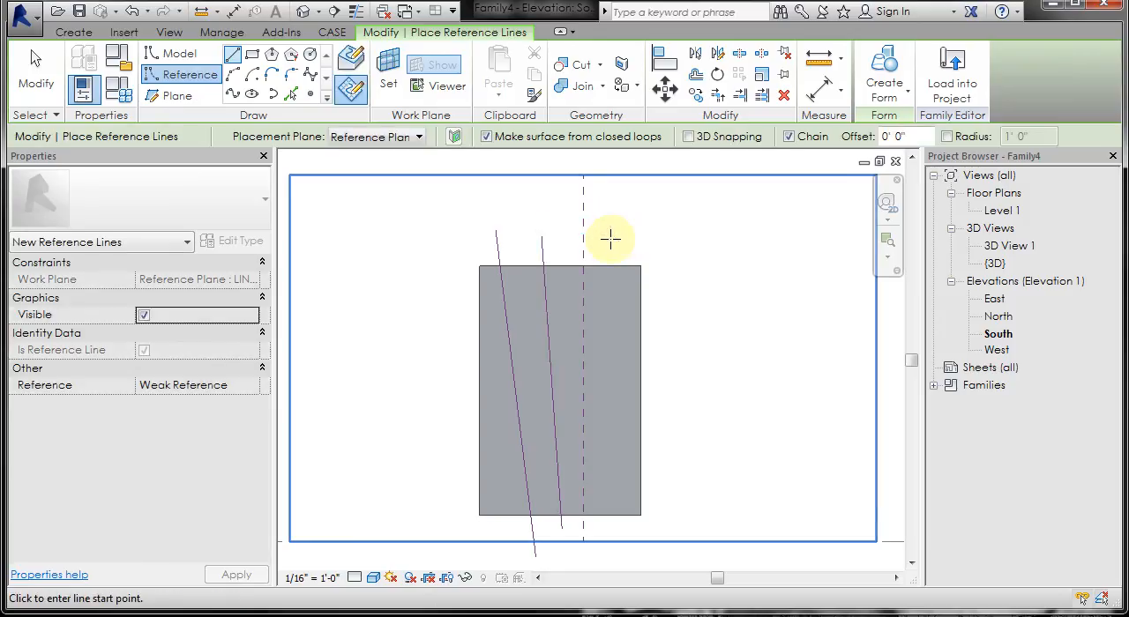
click(610, 238)
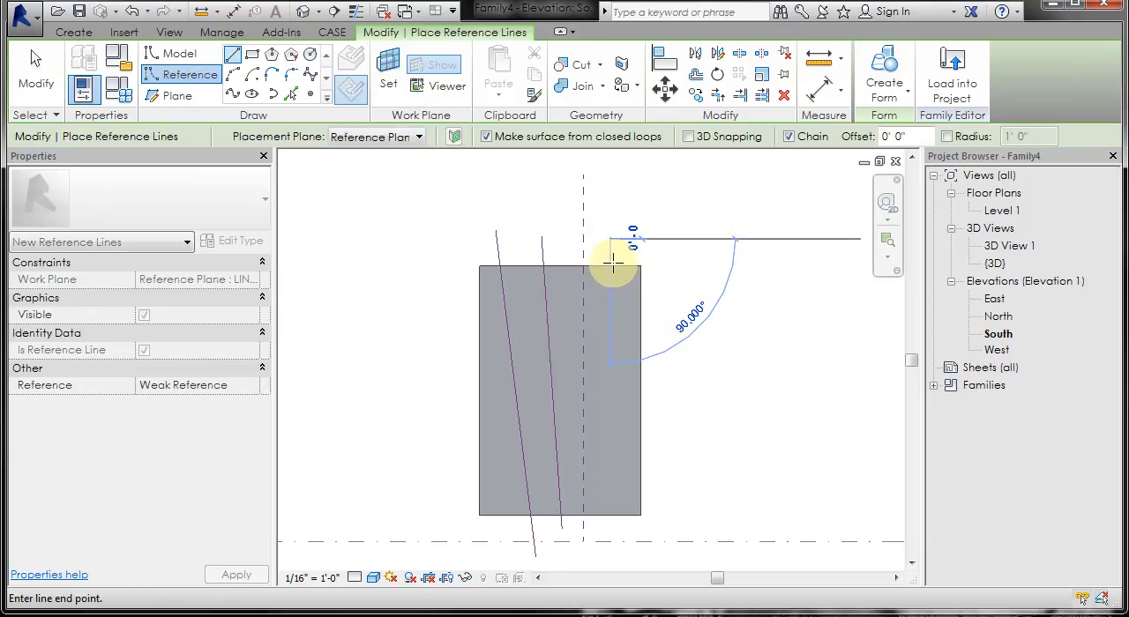
click(613, 528)
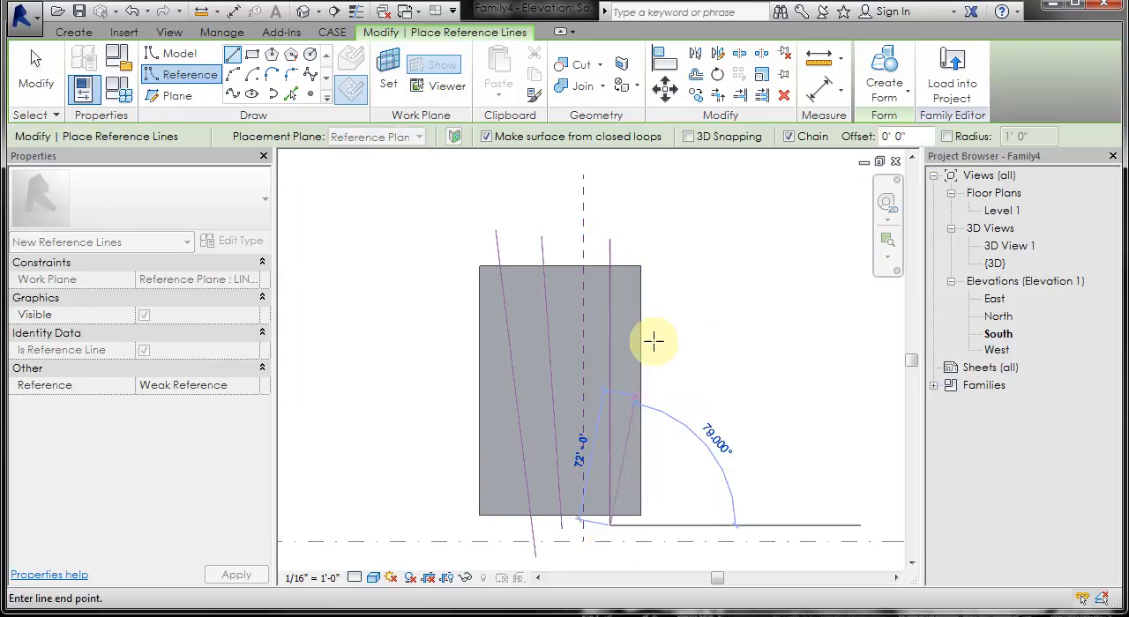
key(Escape)
Step: Draw three separate reference lines crossing the upright ones: a slightly tilted one about 116' long, a horizontal one about 123' long, and a downward-sloping one below
click(663, 297)
click(453, 306)
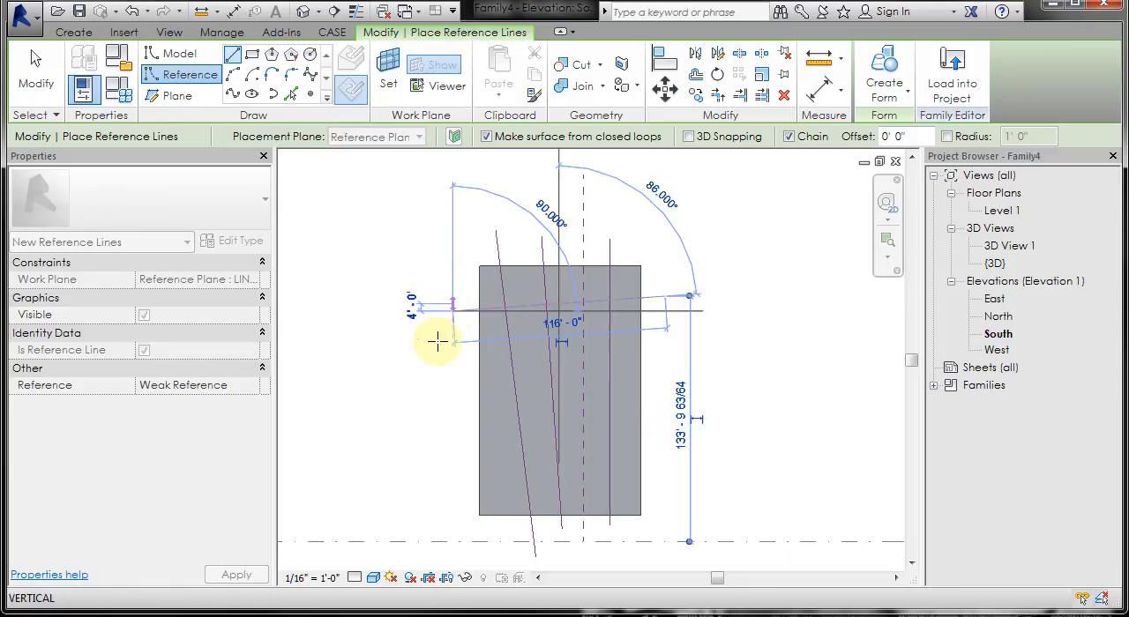
key(Escape)
click(443, 371)
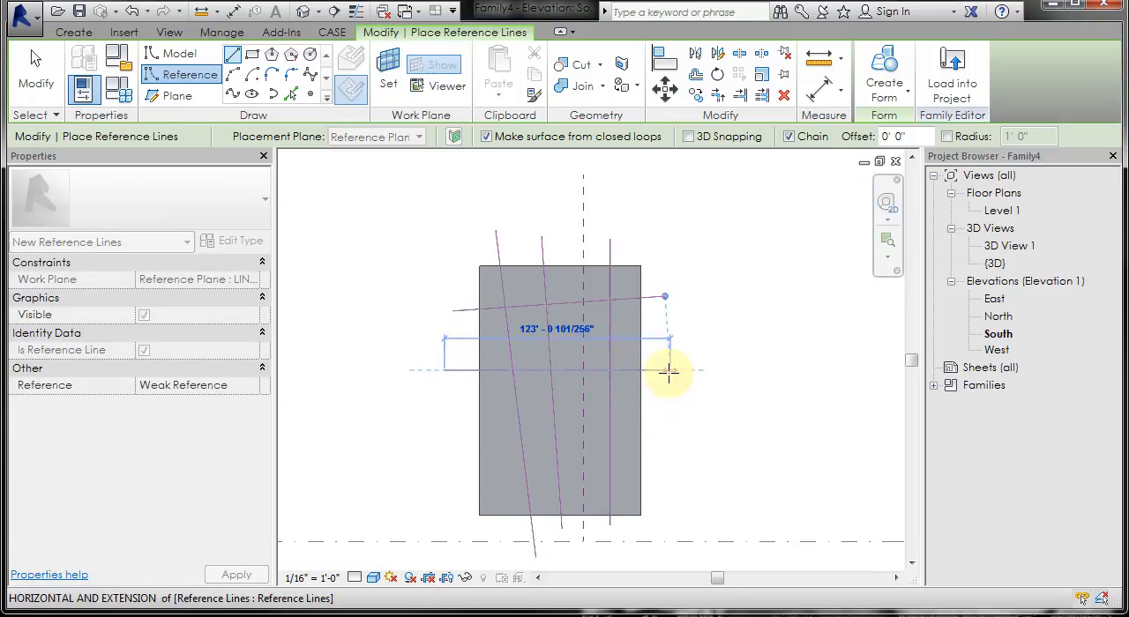
click(669, 370)
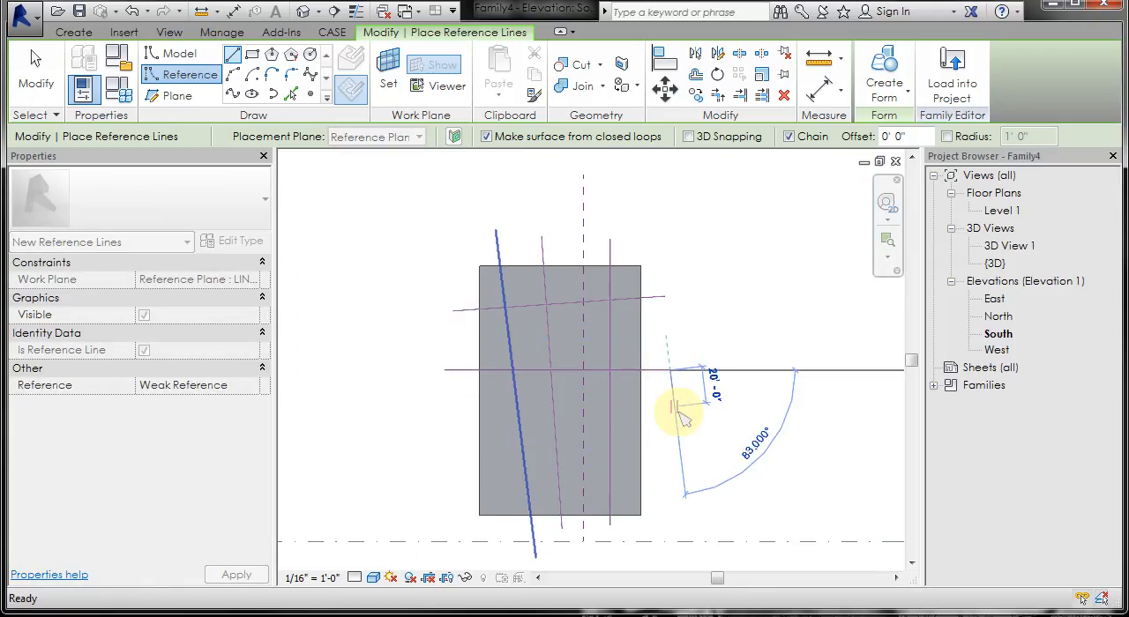
click(665, 491)
click(436, 417)
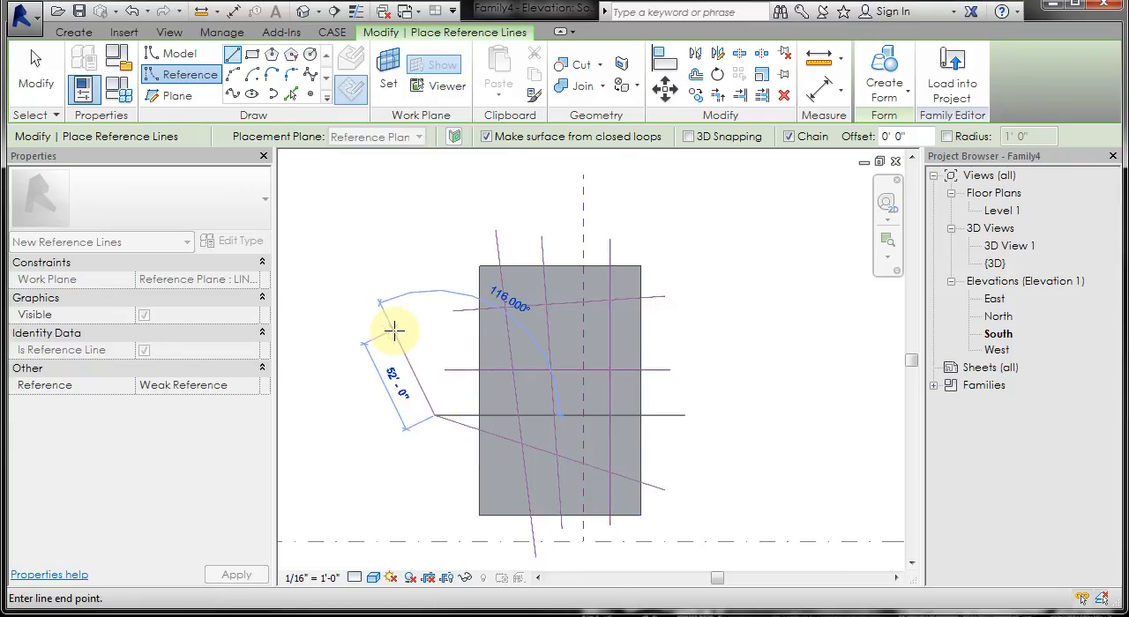
key(Escape)
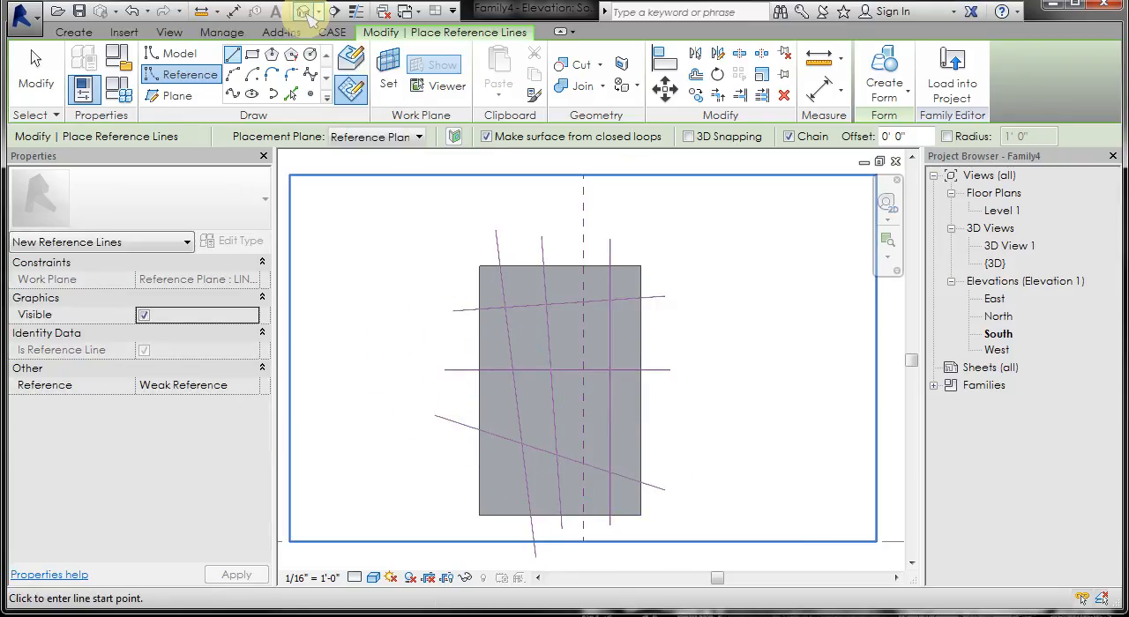
Step: Return to the default 3D view and end the reference line drawing
click(304, 13)
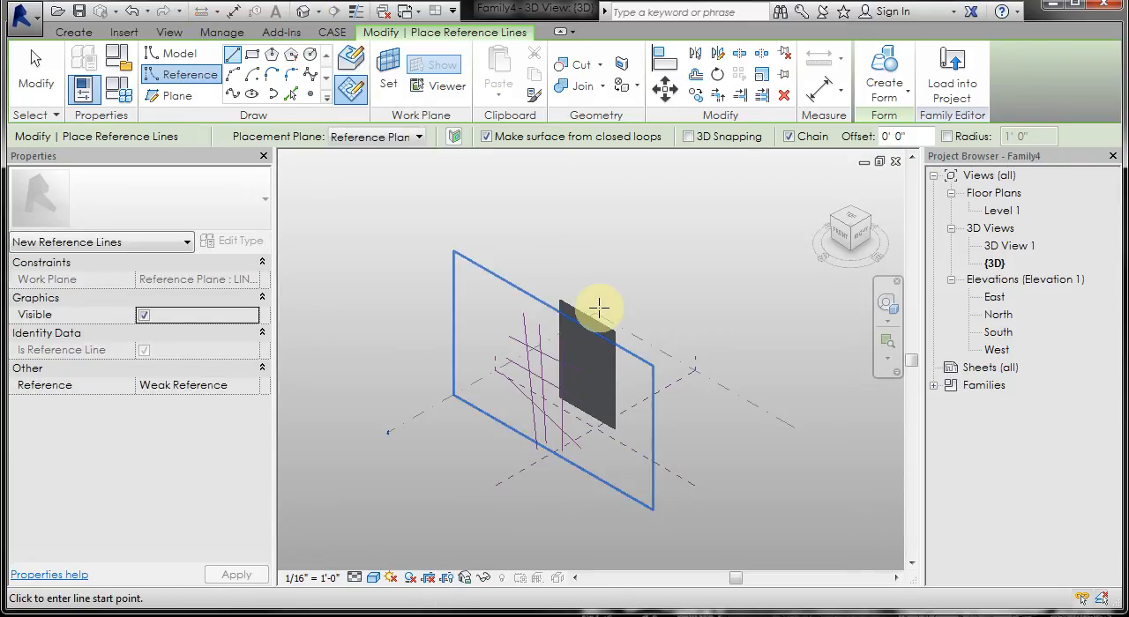
click(35, 72)
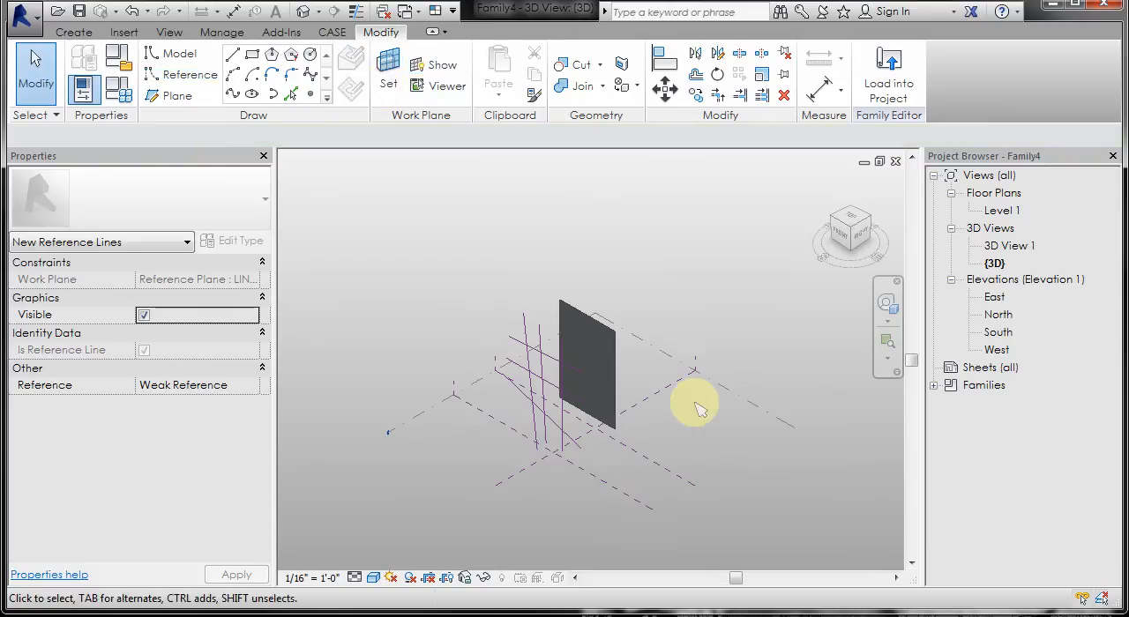
scroll(697, 402, up, 2)
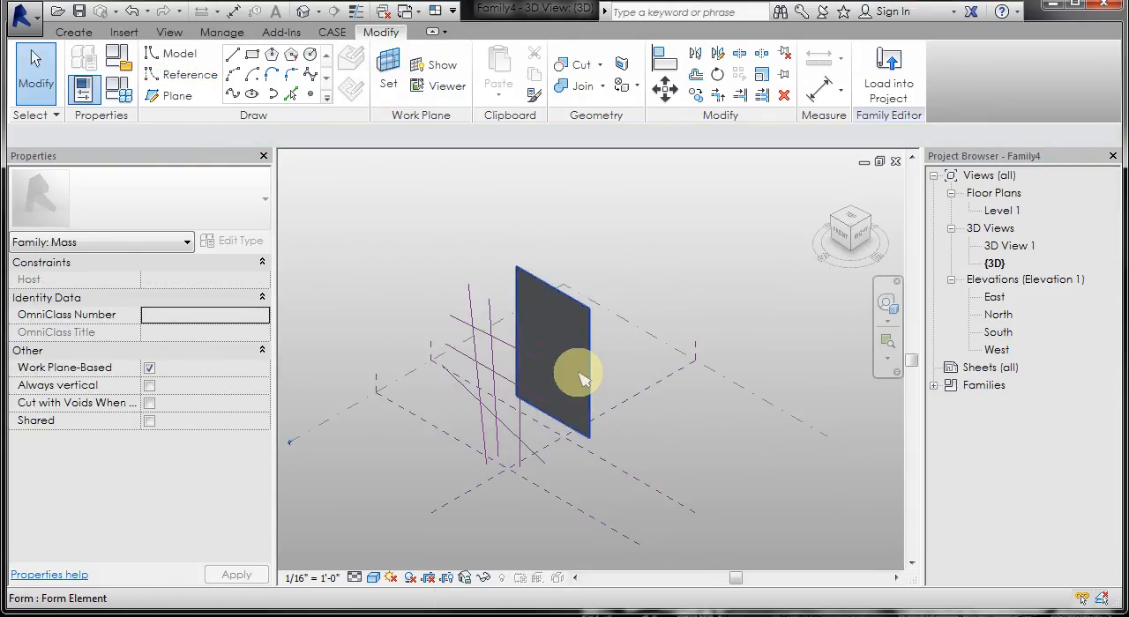
Step: Divide the rectangular surface and turn off both its U grid and its V grid
click(552, 305)
click(926, 88)
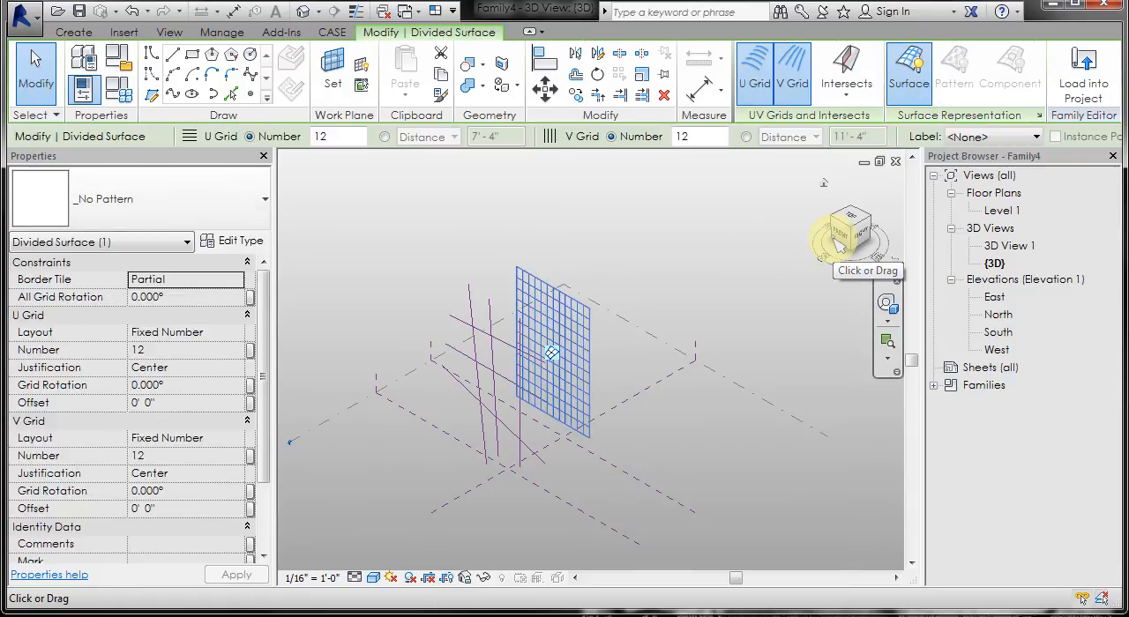
click(754, 75)
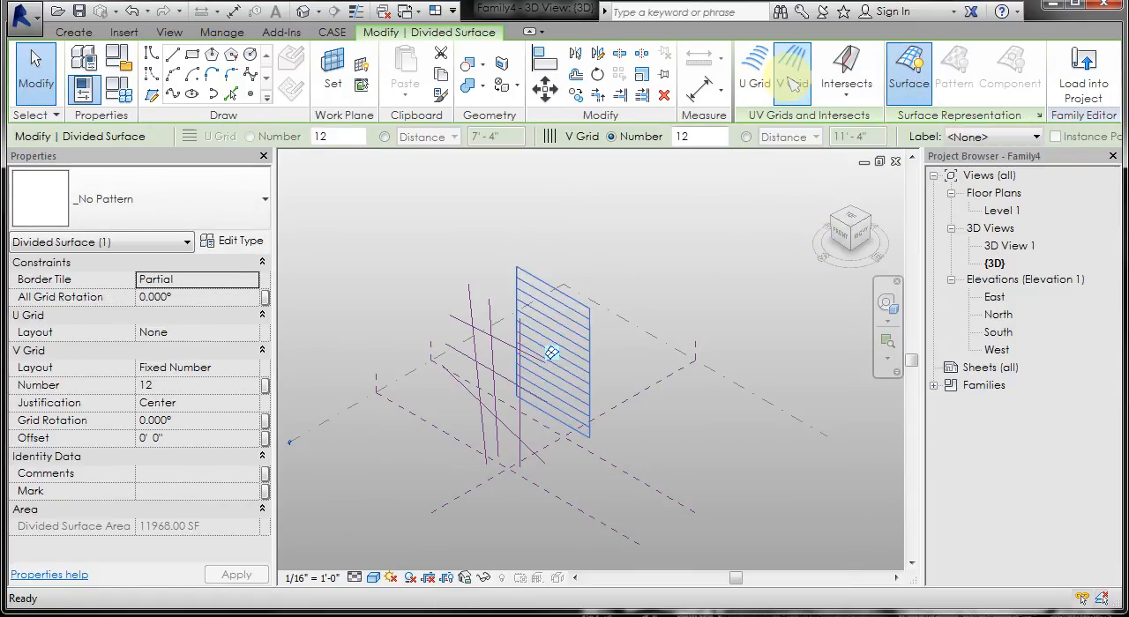
click(792, 75)
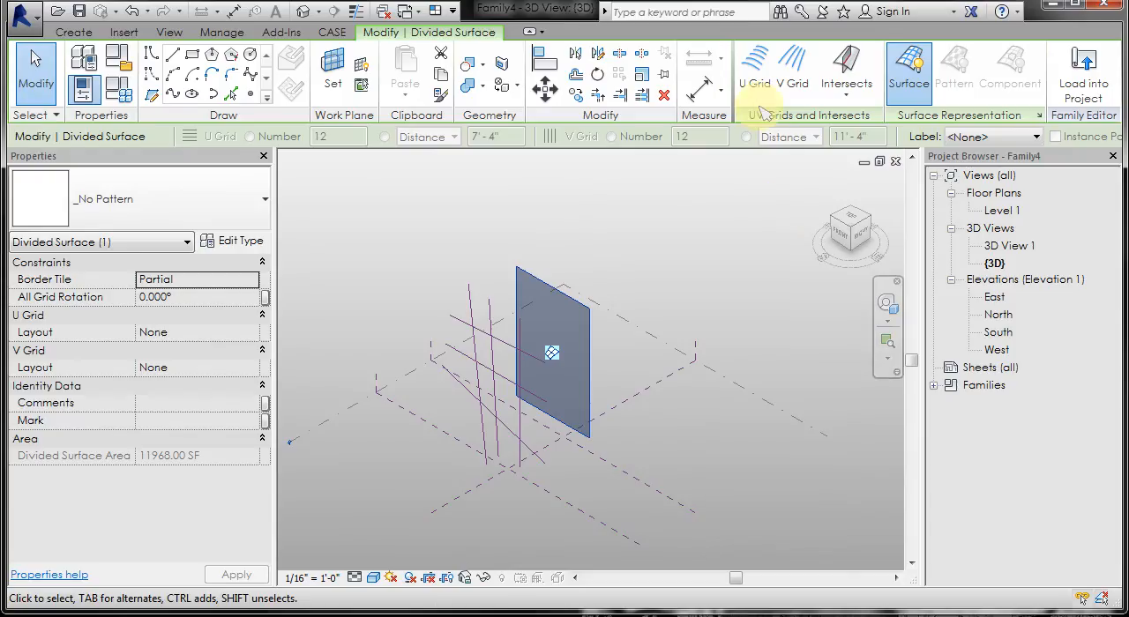
Step: Switch the divided surface's U and V grids on and off again
click(755, 78)
click(792, 78)
click(769, 84)
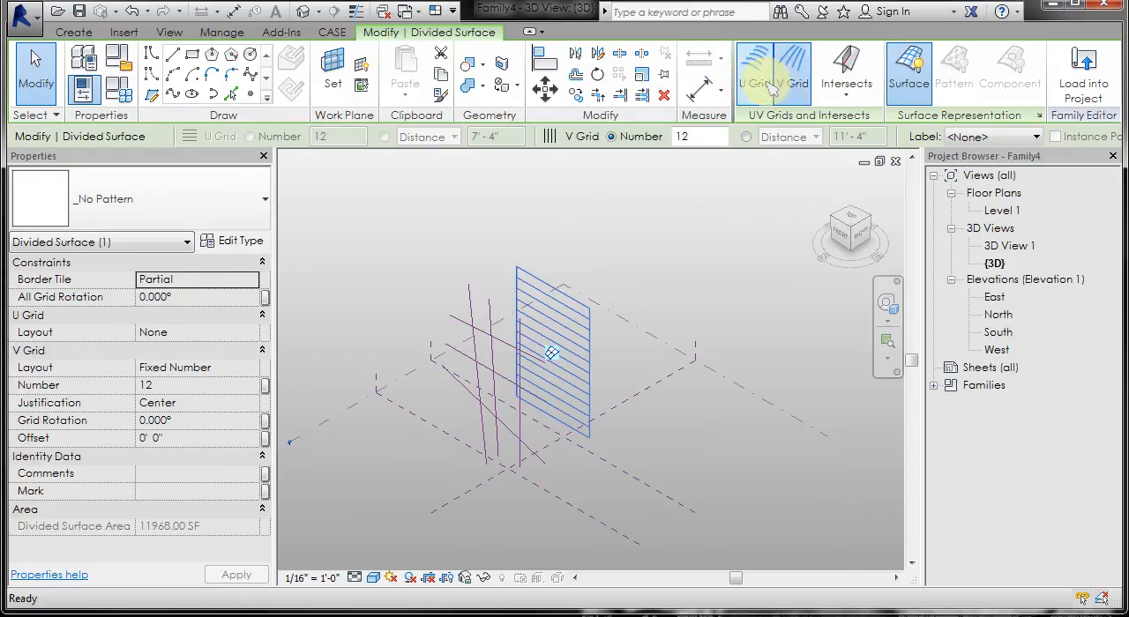
click(792, 78)
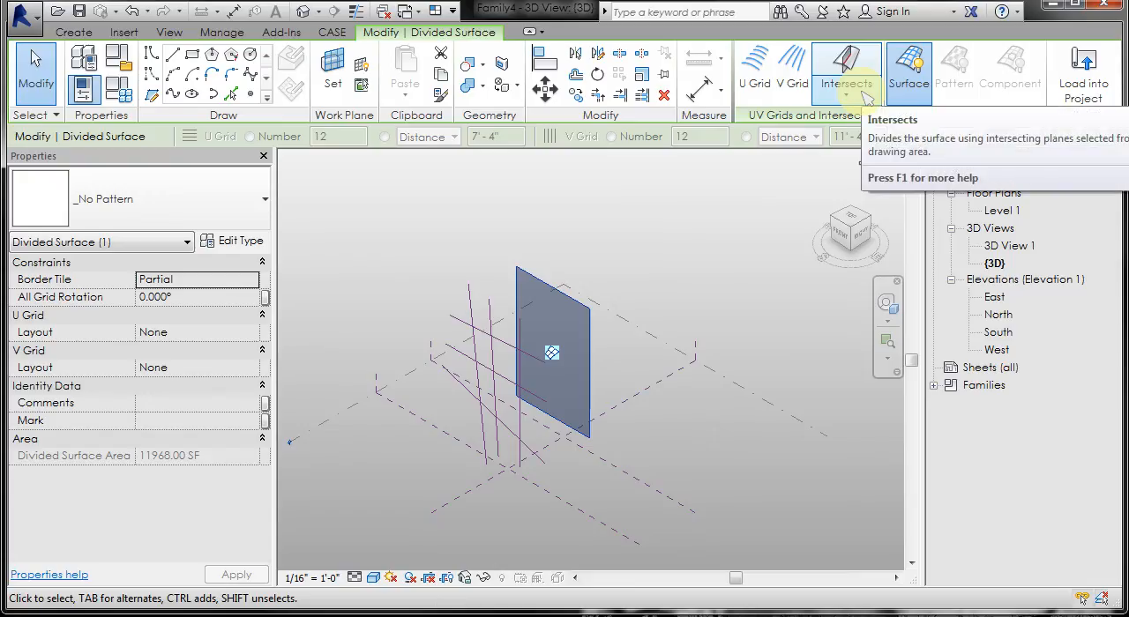
Step: Divide the surface with Intersects, using all the reference lines on the LINES plane as splitting references
click(866, 97)
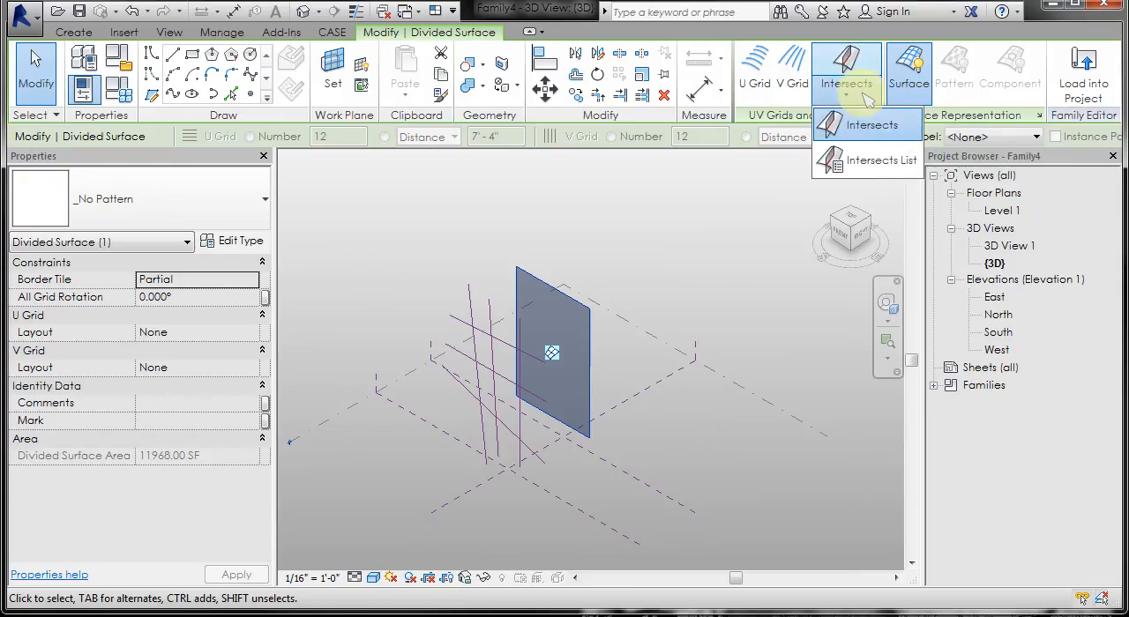
click(865, 126)
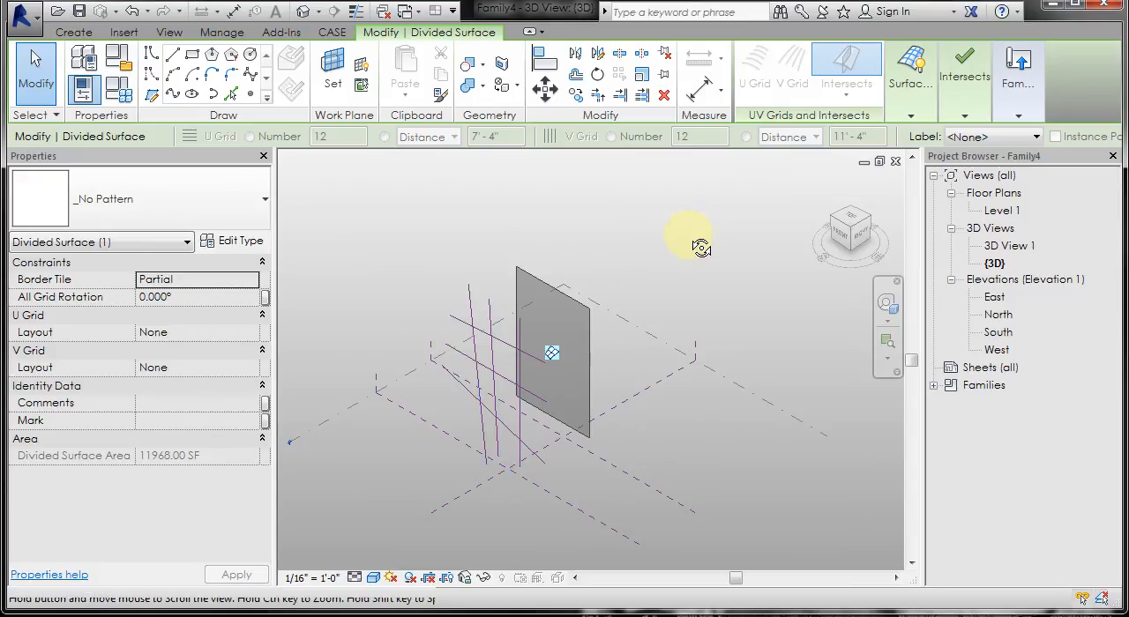
shift+middle_drag(700, 247, 670, 248)
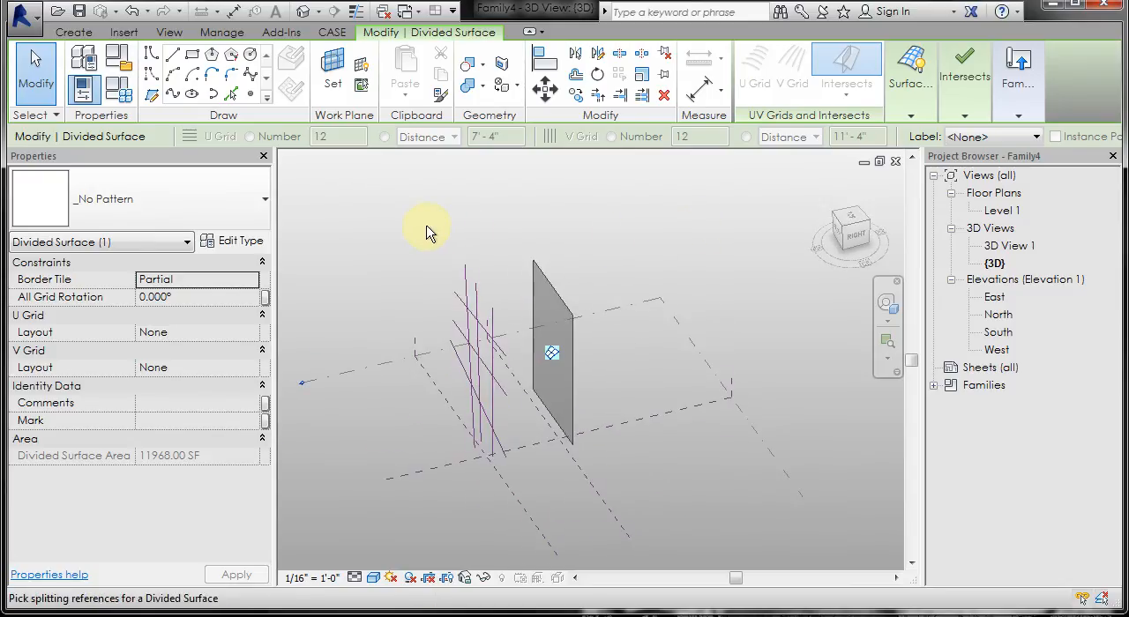
drag(426, 231, 529, 517)
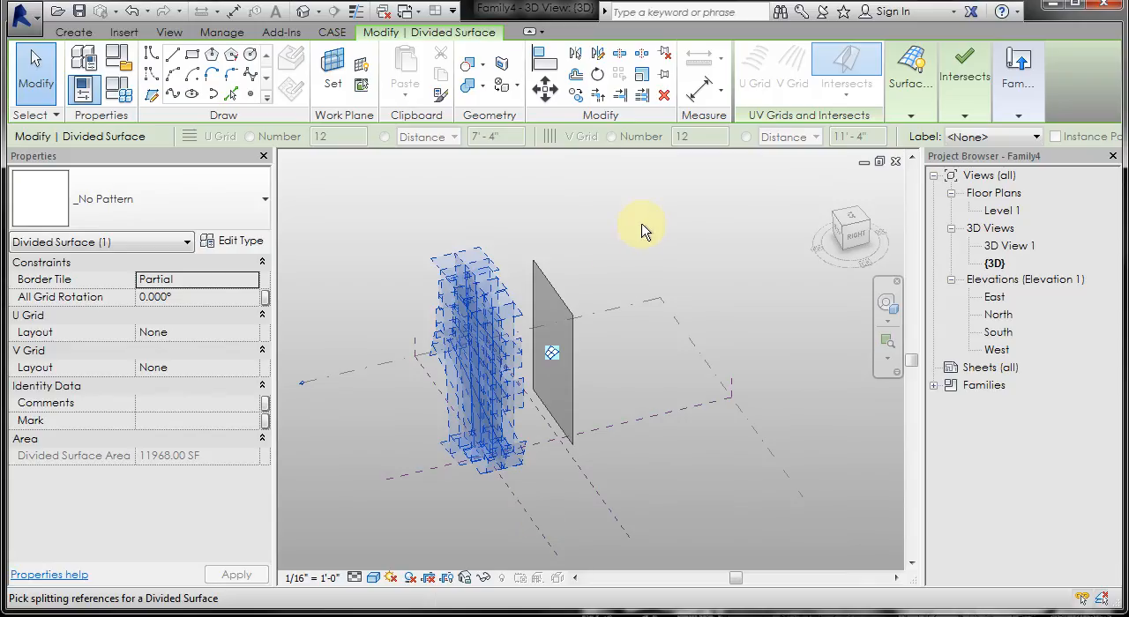
shift+middle_drag(692, 219, 737, 205)
click(971, 81)
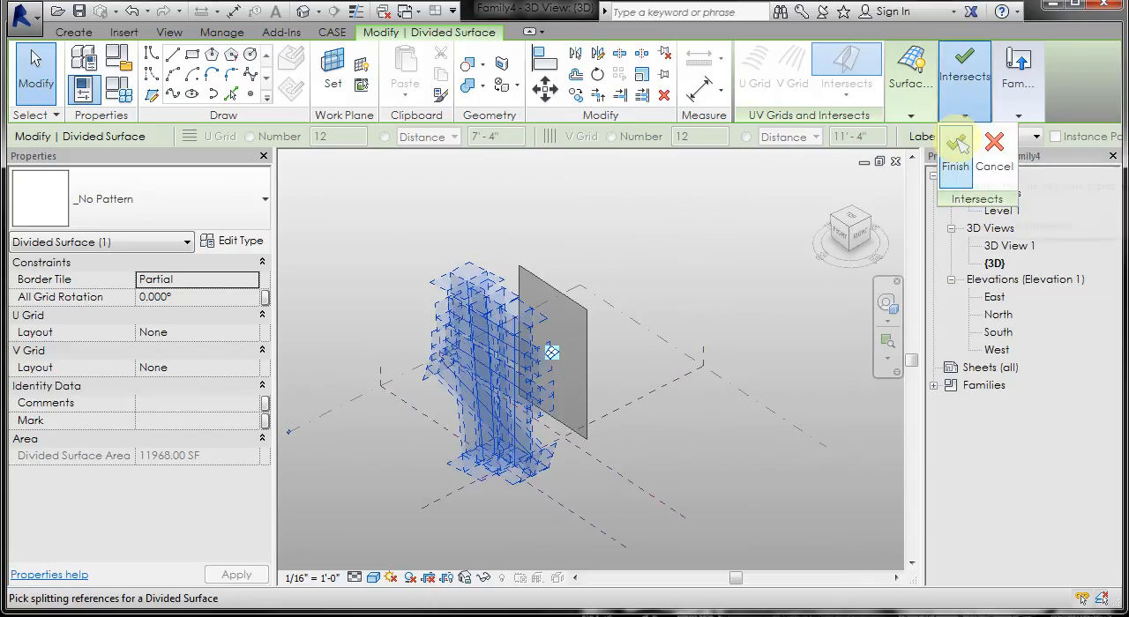
click(955, 145)
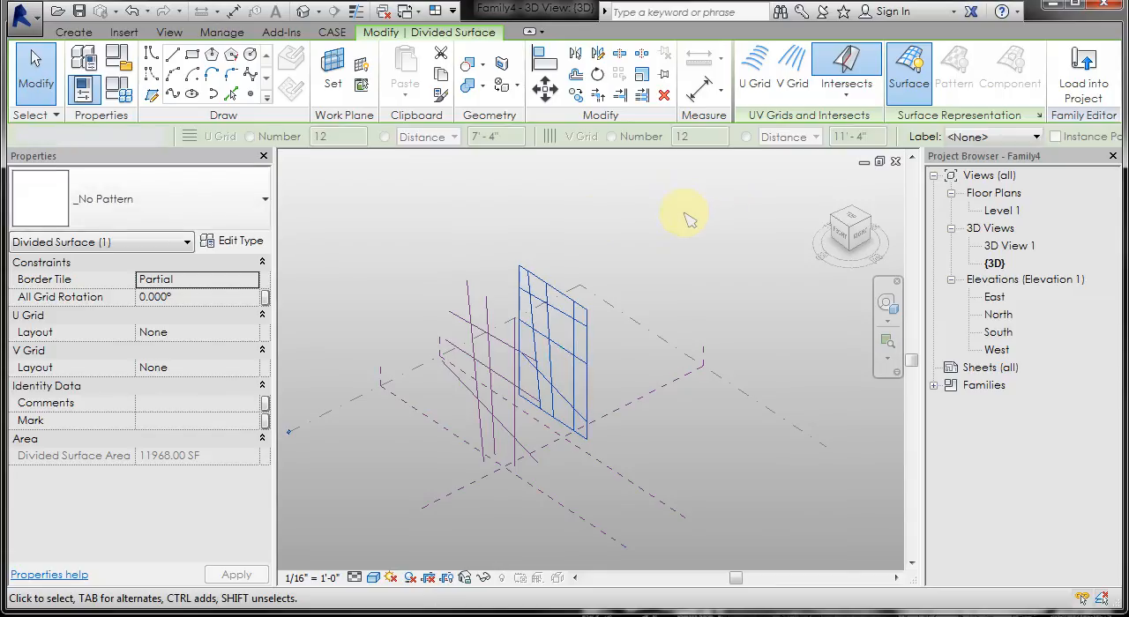
click(592, 230)
Step: Shift the uppermost crossing reference line up and back down to test how the surface division follows it
shift+middle_drag(592, 229, 541, 277)
shift+middle_drag(660, 176, 605, 253)
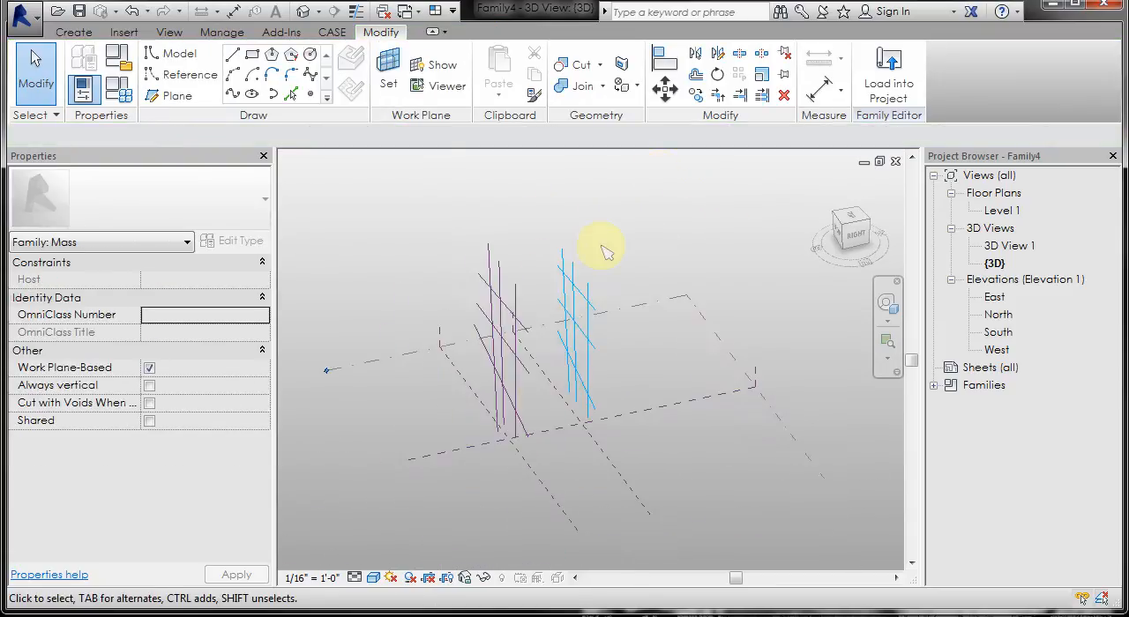
shift+middle_drag(517, 411, 535, 327)
shift+middle_drag(371, 391, 428, 360)
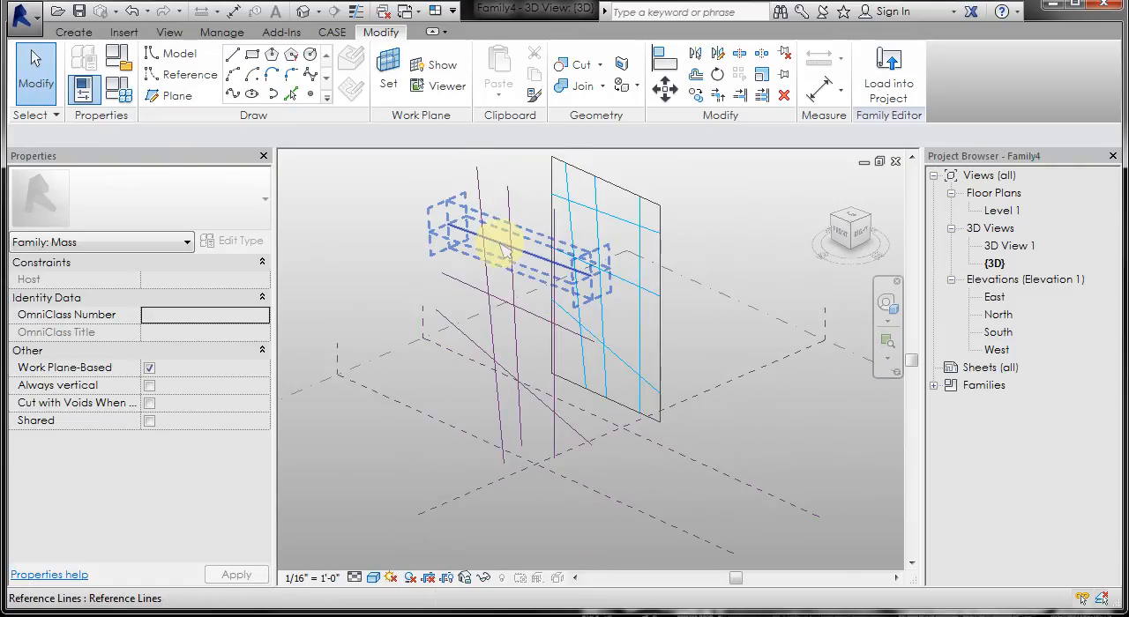
click(500, 244)
drag(499, 229, 685, 242)
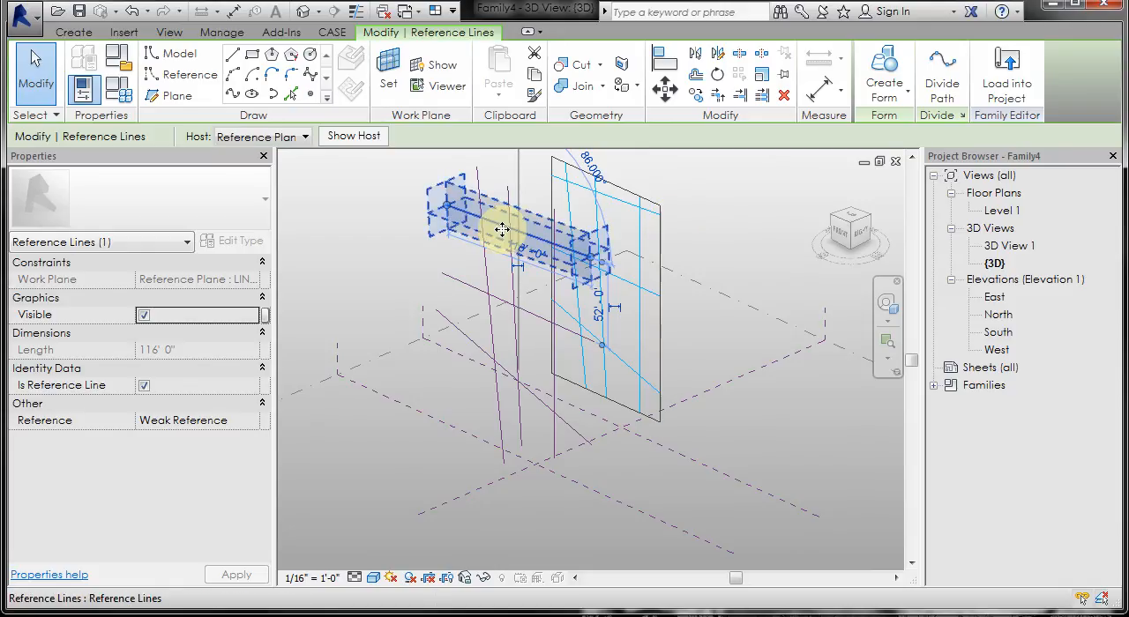
drag(500, 238, 499, 253)
click(378, 171)
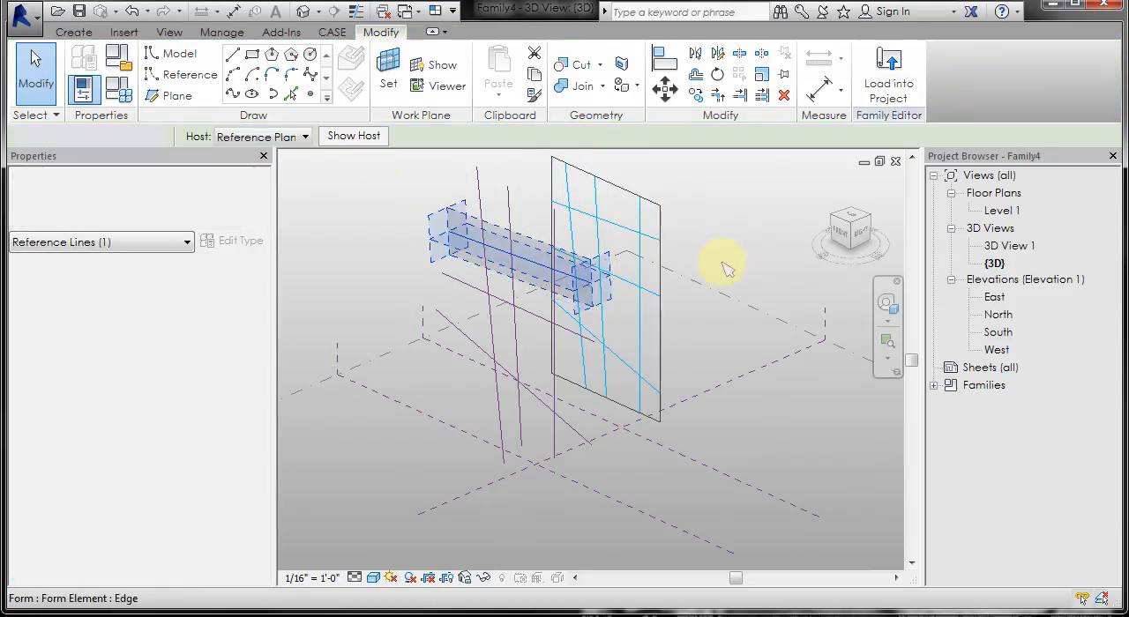
mouse_move(751, 274)
shift+middle_down()
mouse_move(695, 300)
mouse_move(746, 284)
shift+middle_up()
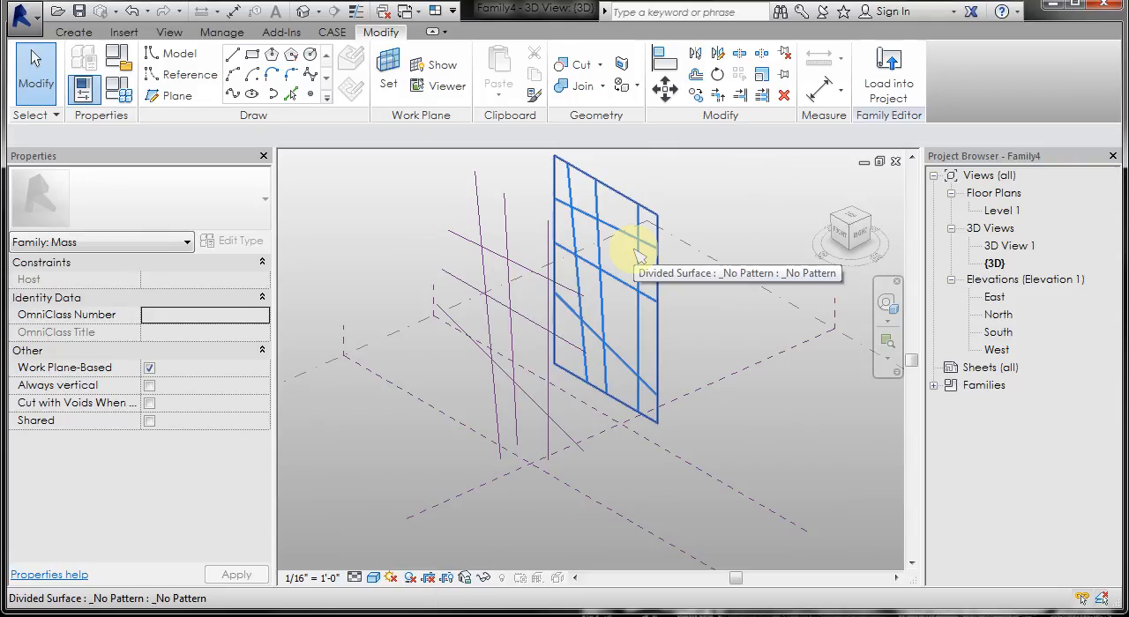
Step: Start loading a family and browse from 0STORAGE through UT, VC3F2013, LECTURES and 4 to the Revit folder
click(124, 32)
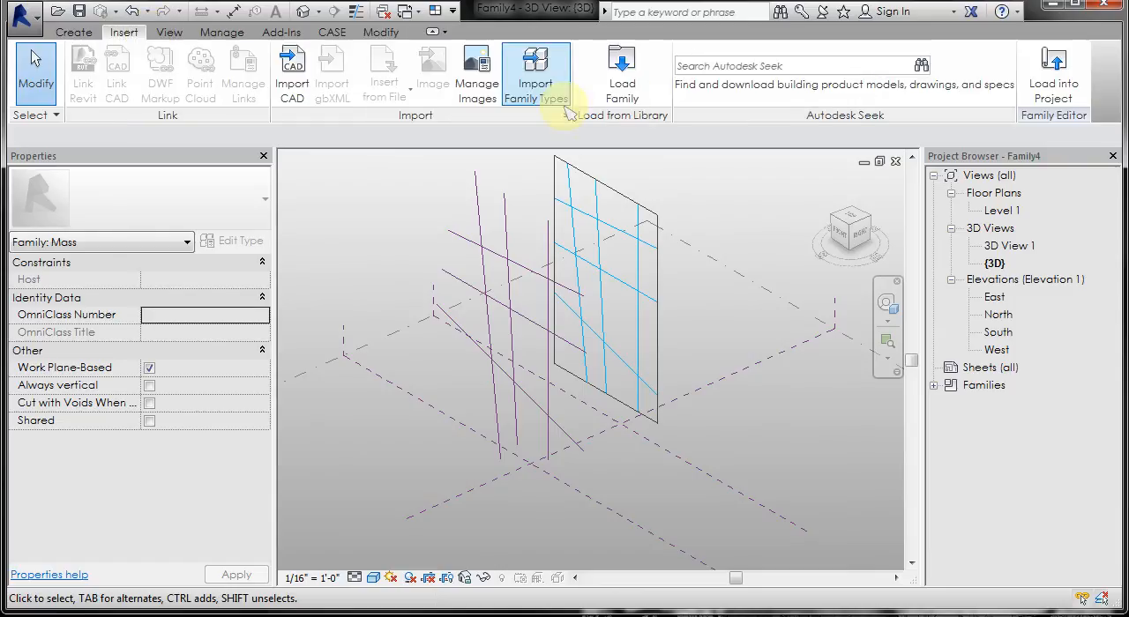
click(622, 84)
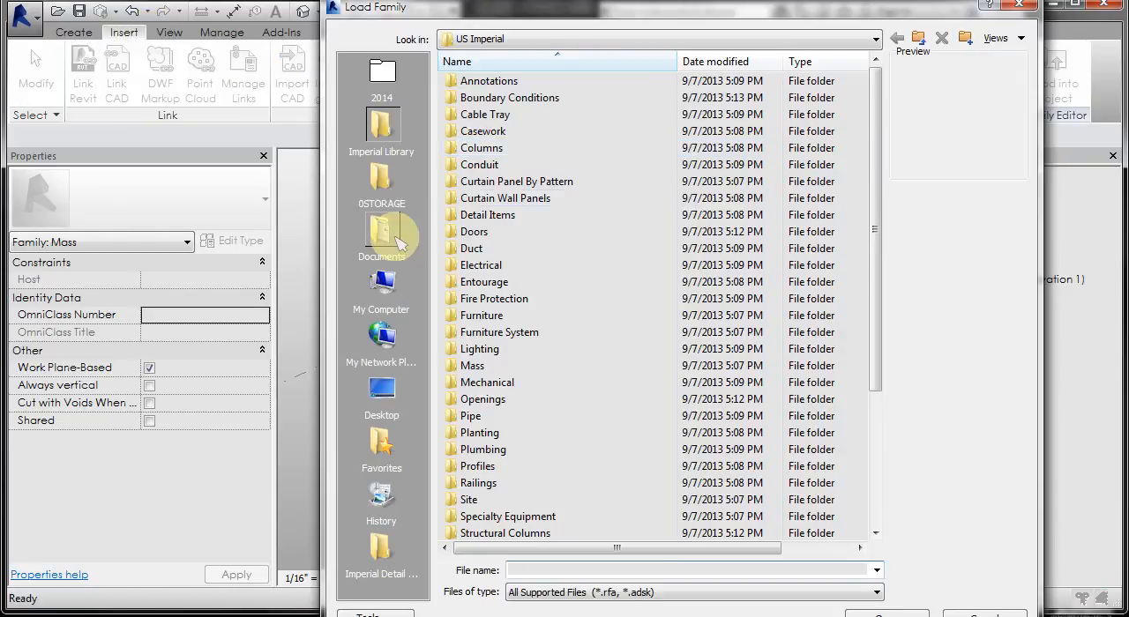
click(380, 177)
double_click(465, 114)
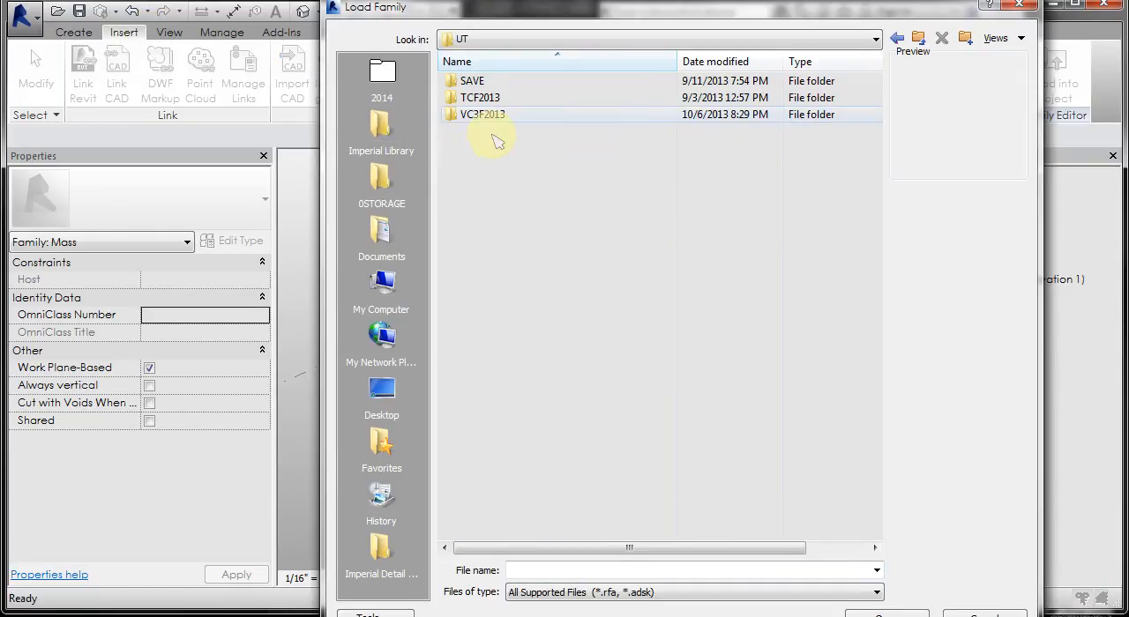
double_click(468, 115)
double_click(474, 119)
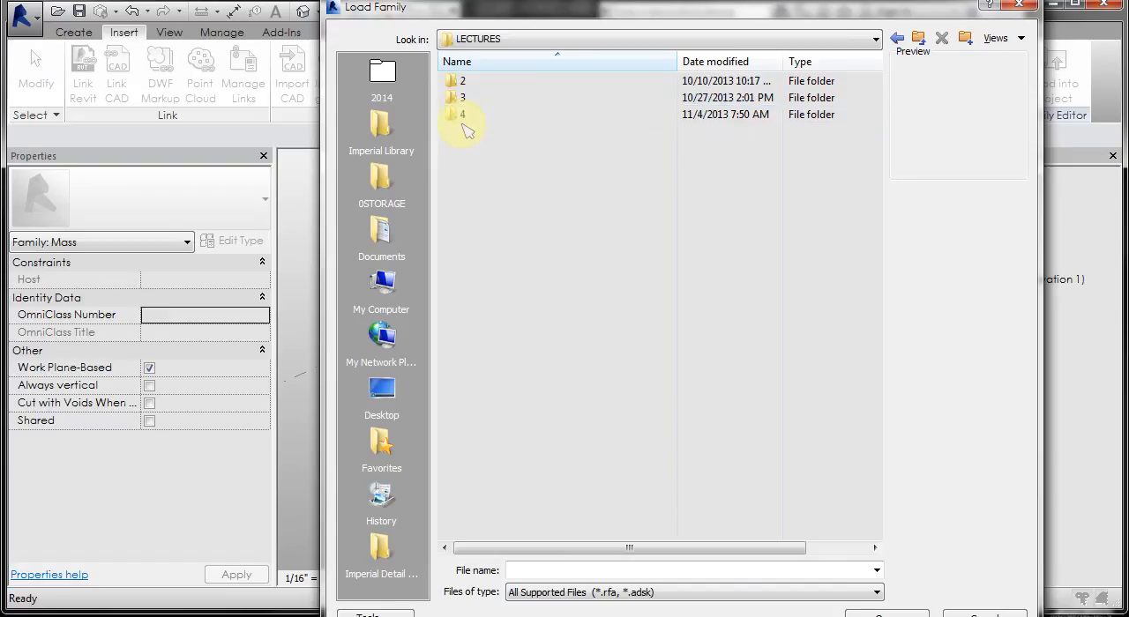
double_click(473, 118)
click(473, 119)
double_click(474, 120)
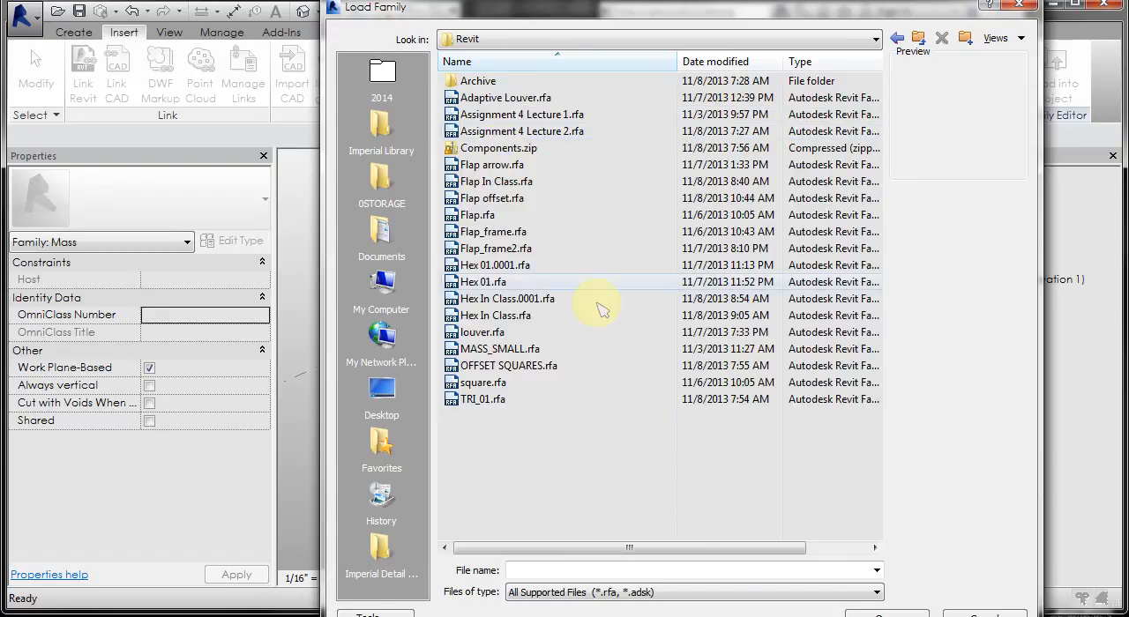
Step: Load the Flap.rfa and Flap offset.rfa families together and expand the family list in the project browser
click(481, 215)
ctrl+click(516, 199)
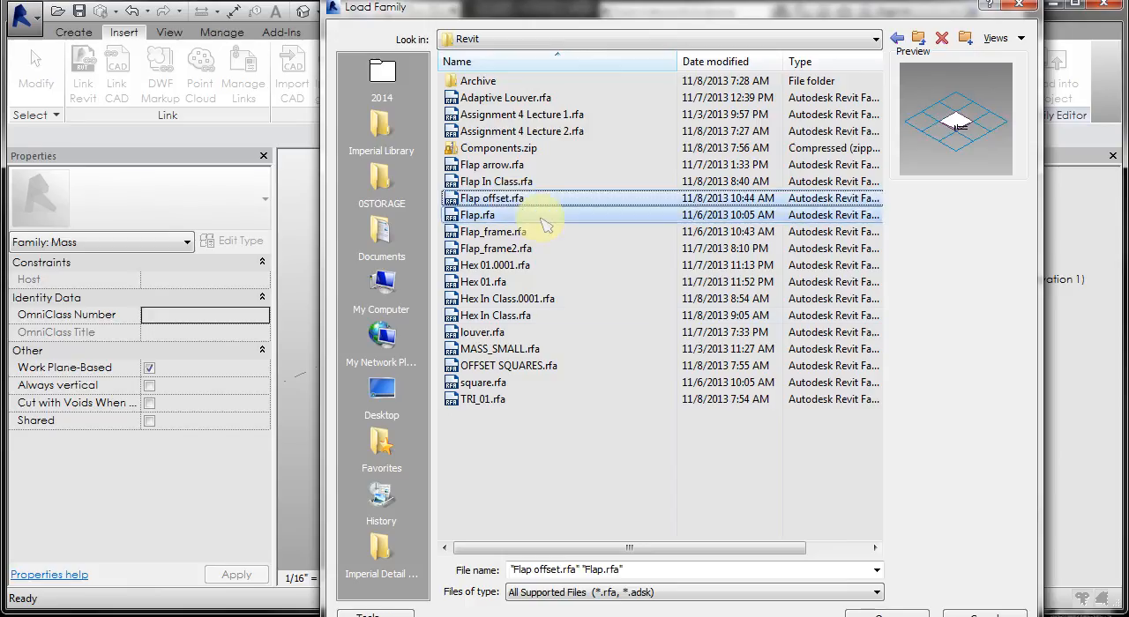
click(882, 615)
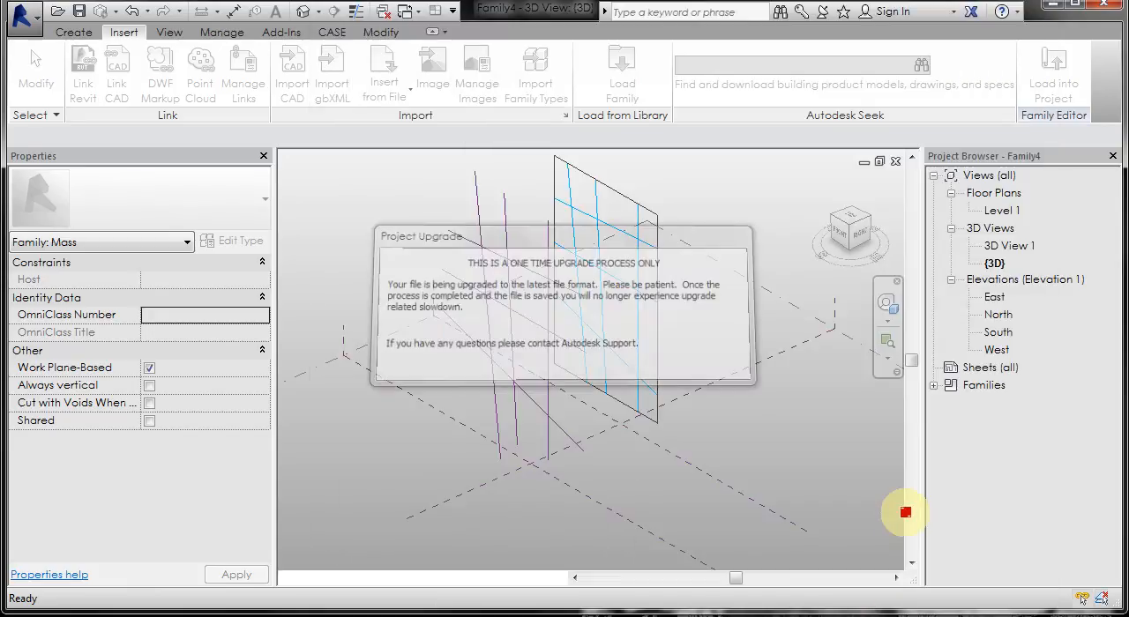
click(933, 385)
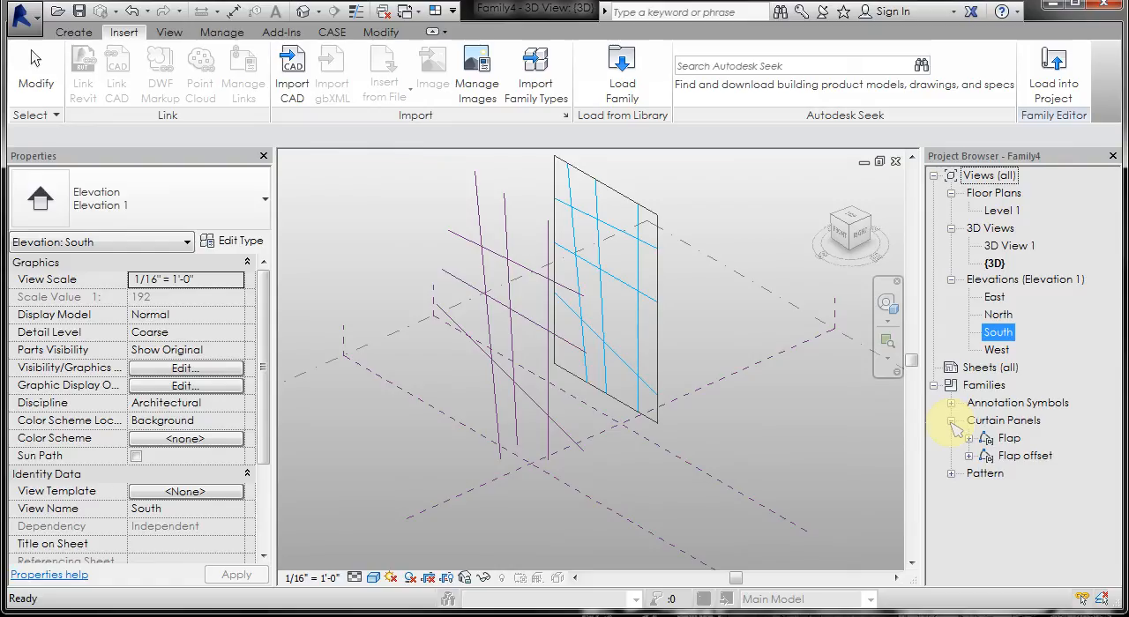
Step: Apply the Rectangle pattern component Flap (5) to the divided surface
click(615, 280)
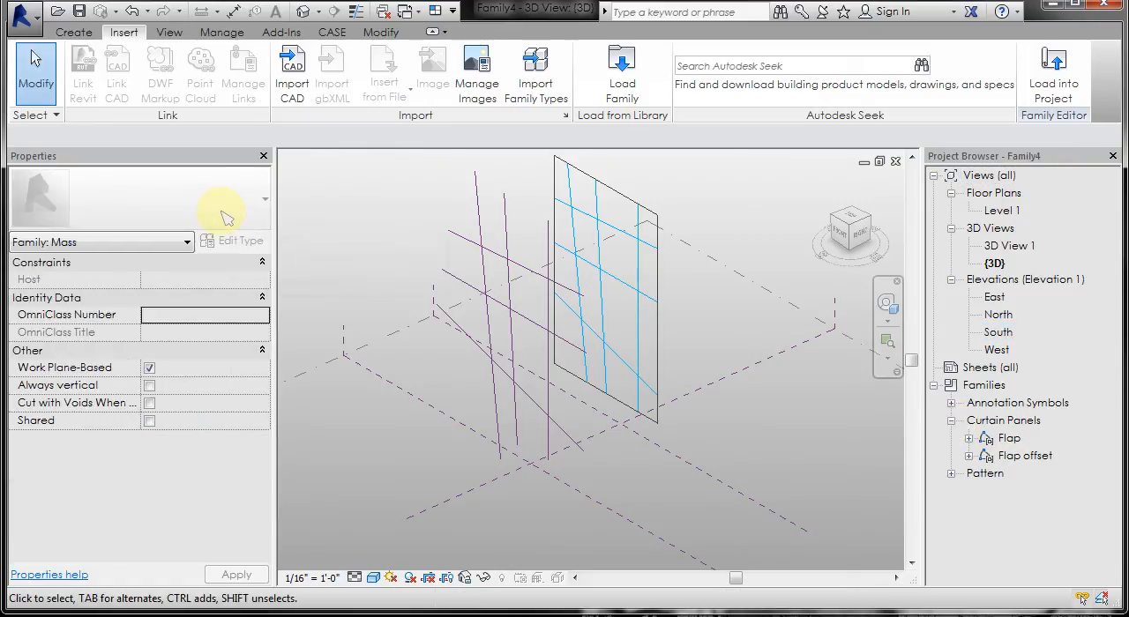
click(642, 277)
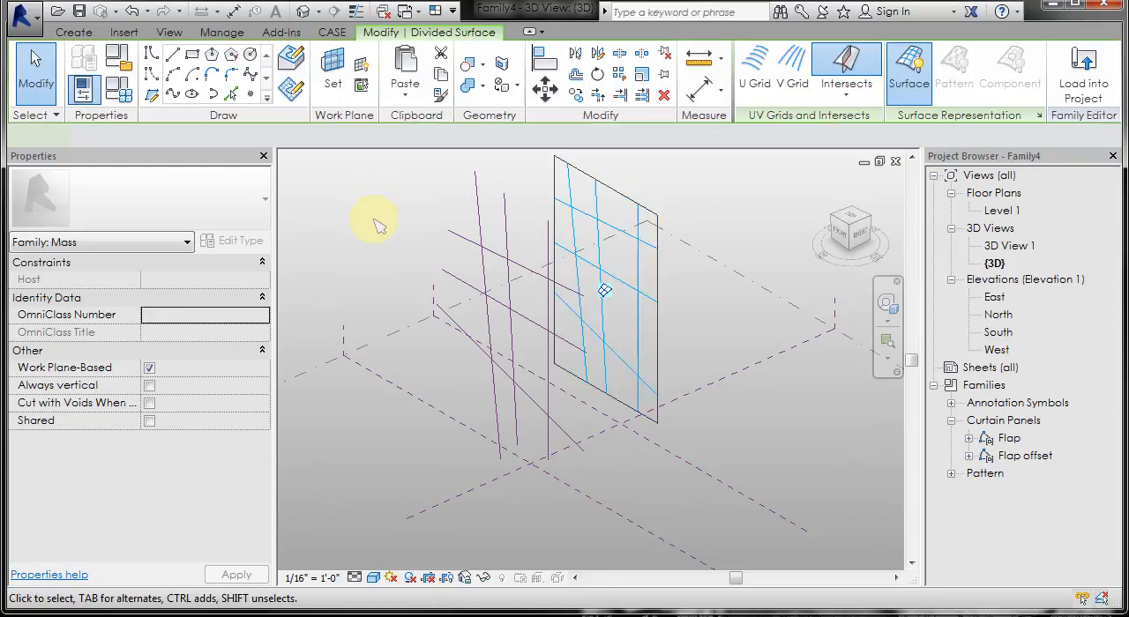
click(249, 216)
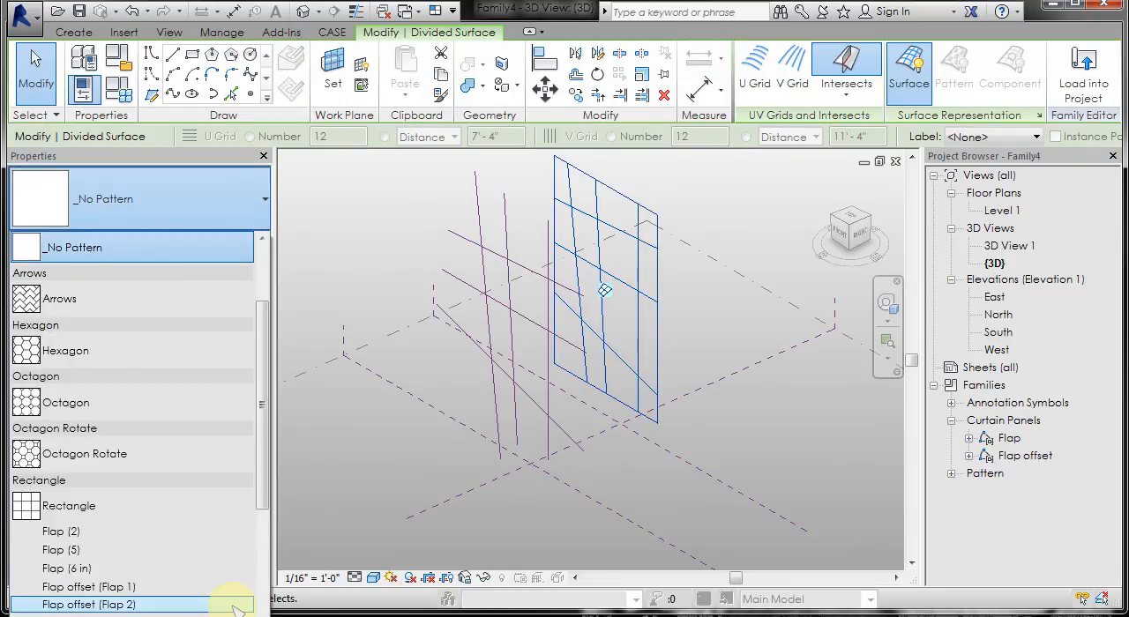
click(209, 553)
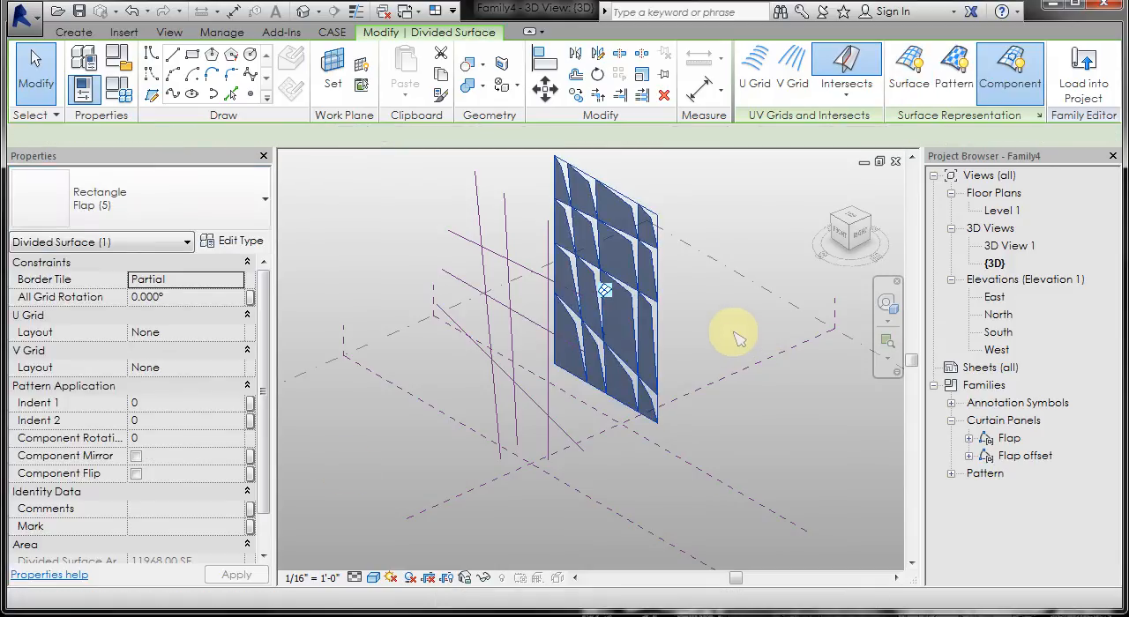
click(670, 267)
Step: Set the component rotation of the surface's flap panels to 180
scroll(663, 299, up, 4)
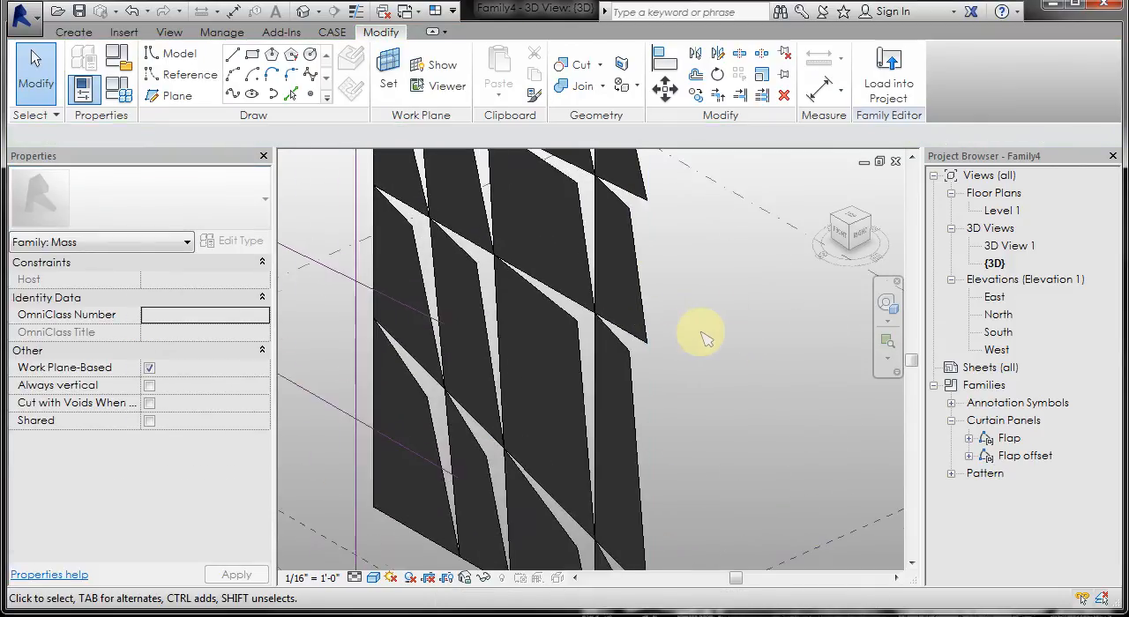
shift+middle_drag(675, 330, 764, 351)
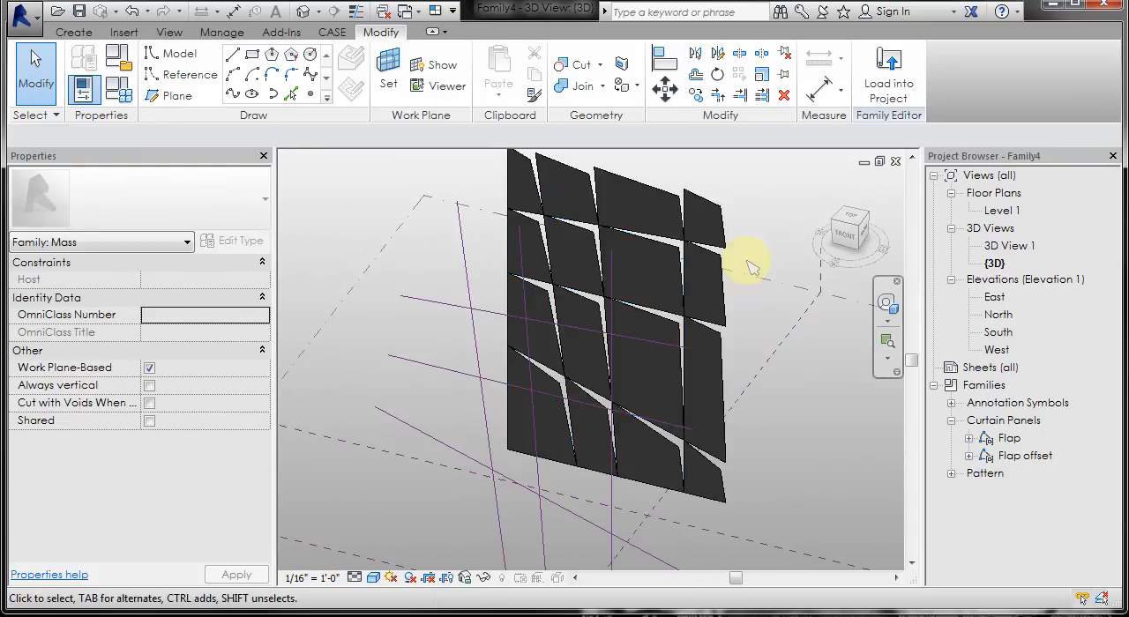
click(652, 281)
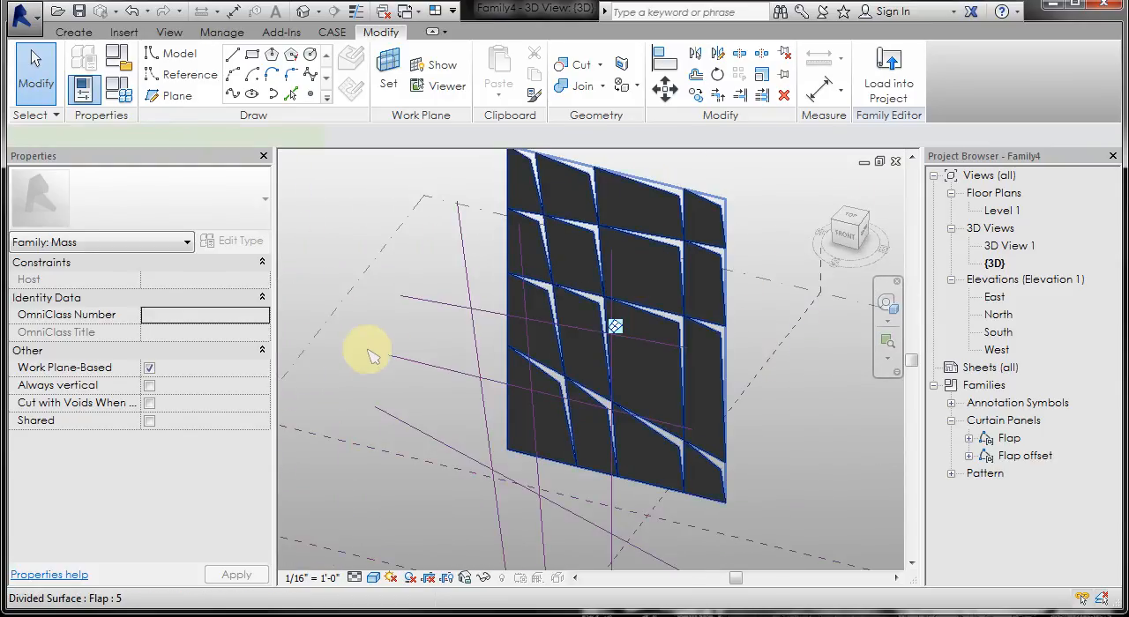
scroll(263, 490, down, 2)
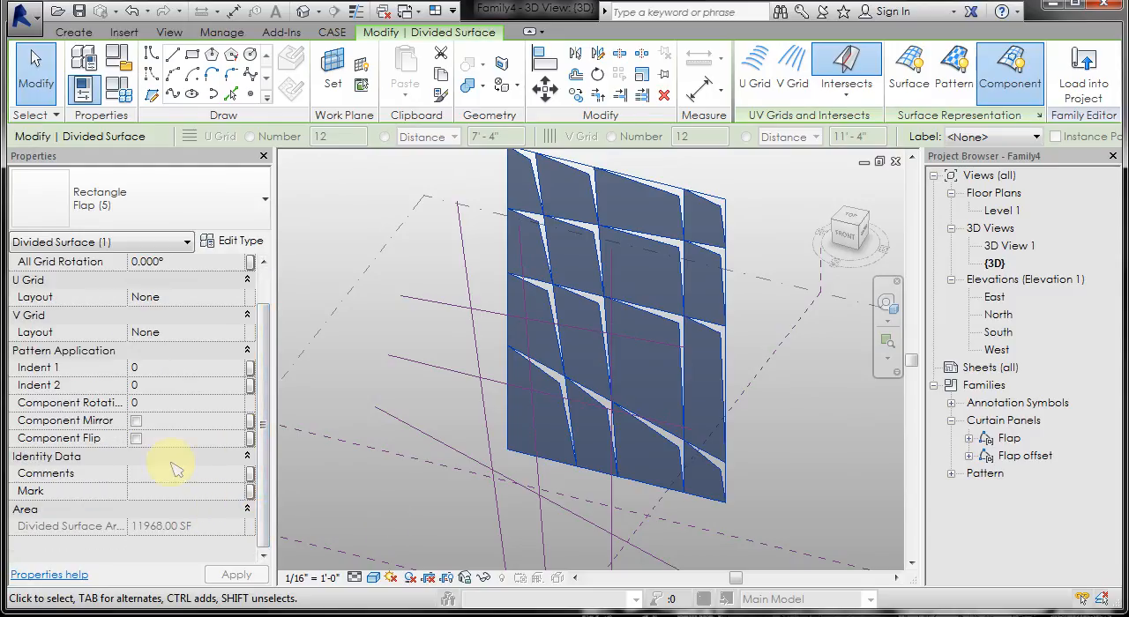
click(243, 407)
click(238, 404)
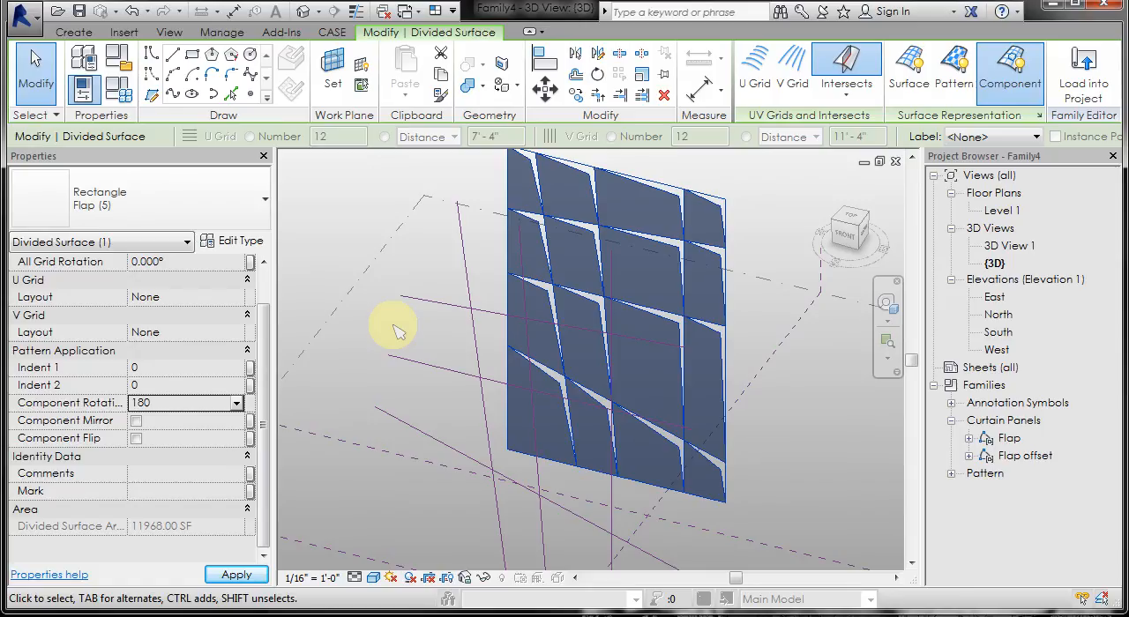
click(394, 326)
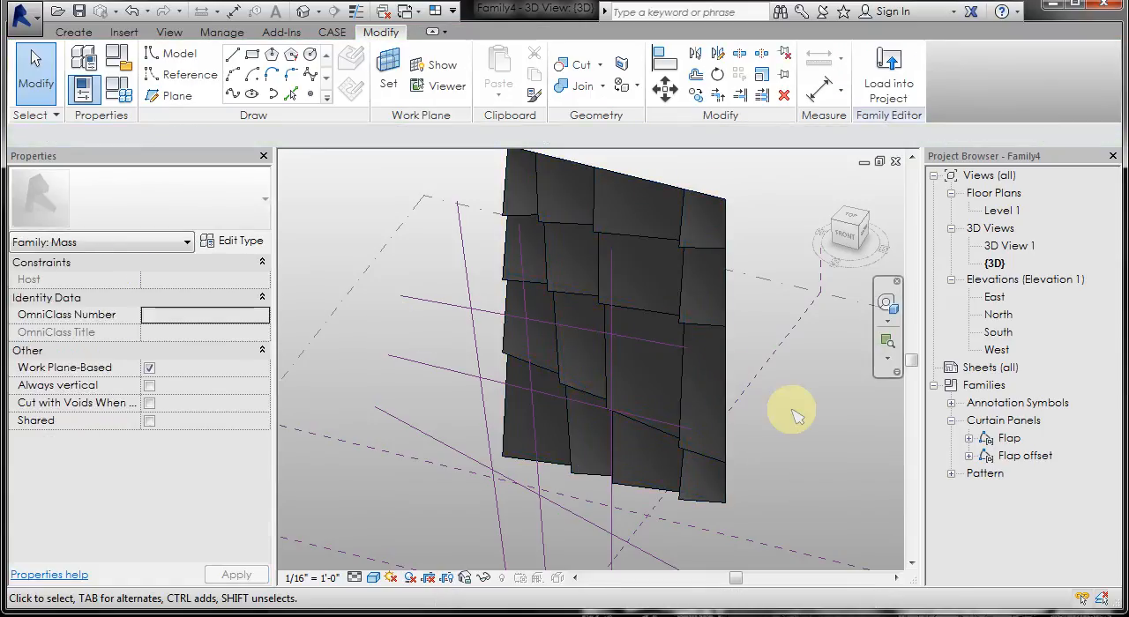
shift+middle_drag(797, 416, 448, 360)
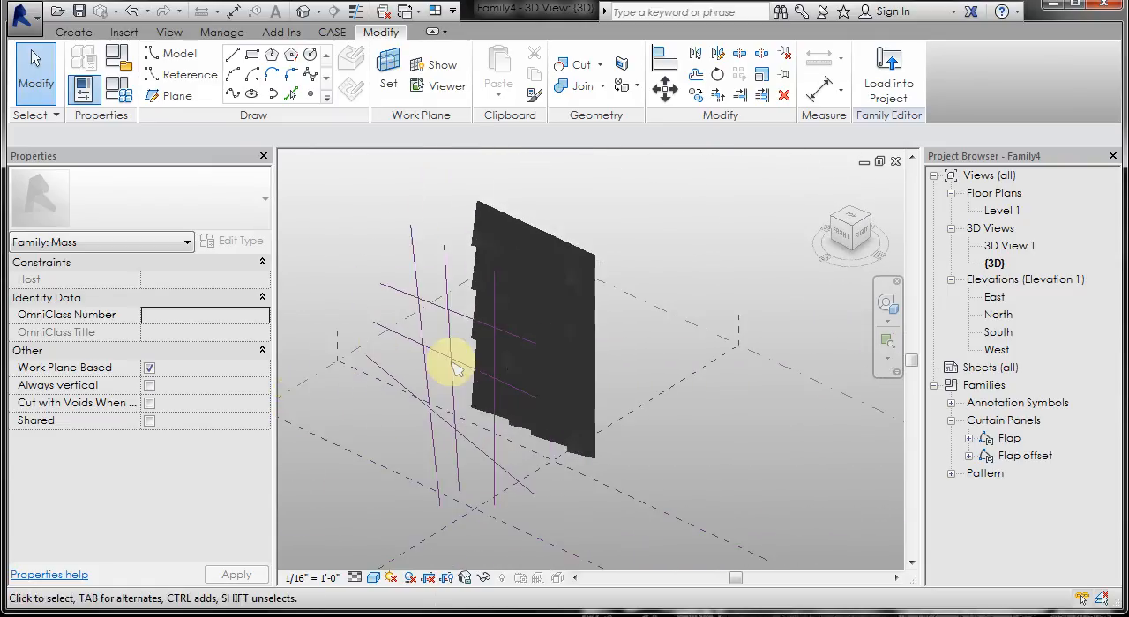
Step: Move the lowest sloped reference line on the LINES plane down to about 36' from the line above it
click(450, 432)
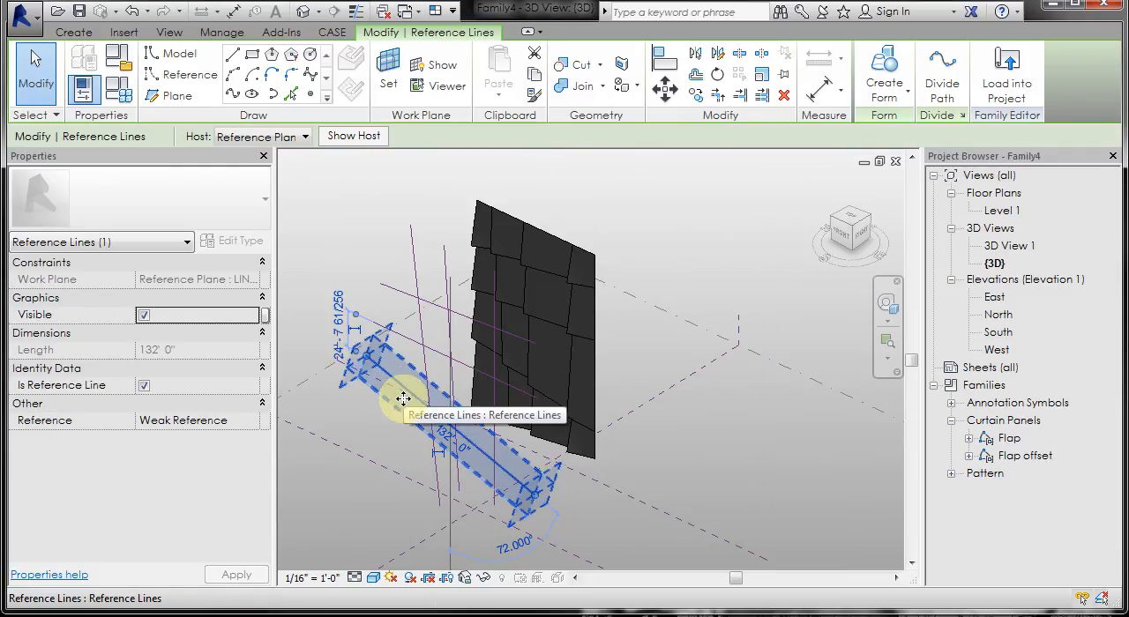
drag(403, 399, 403, 403)
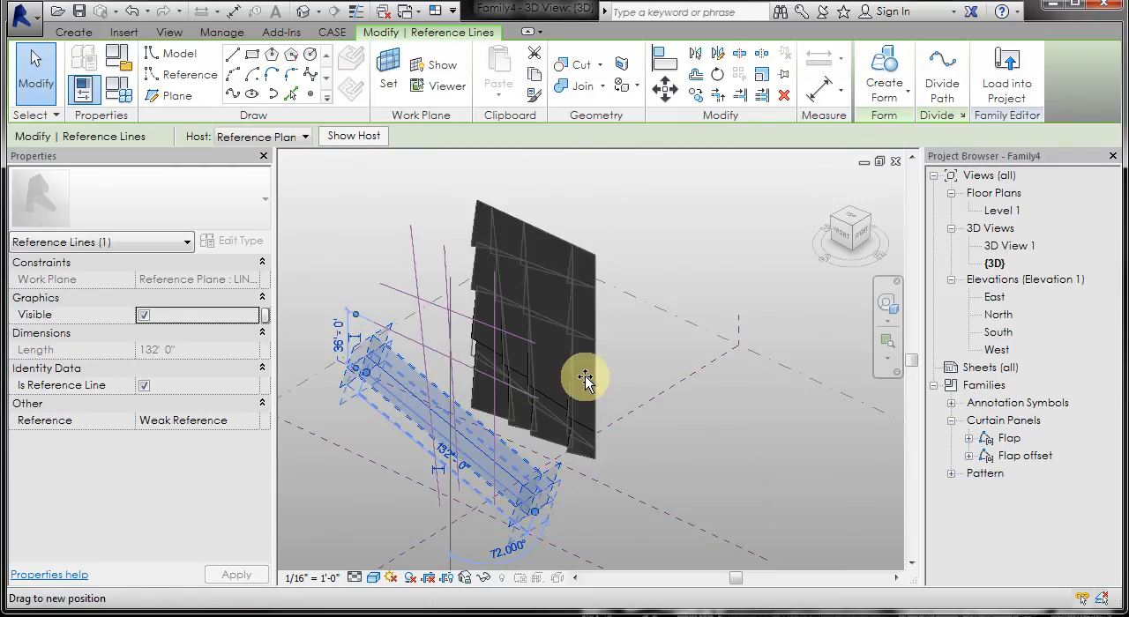
click(622, 474)
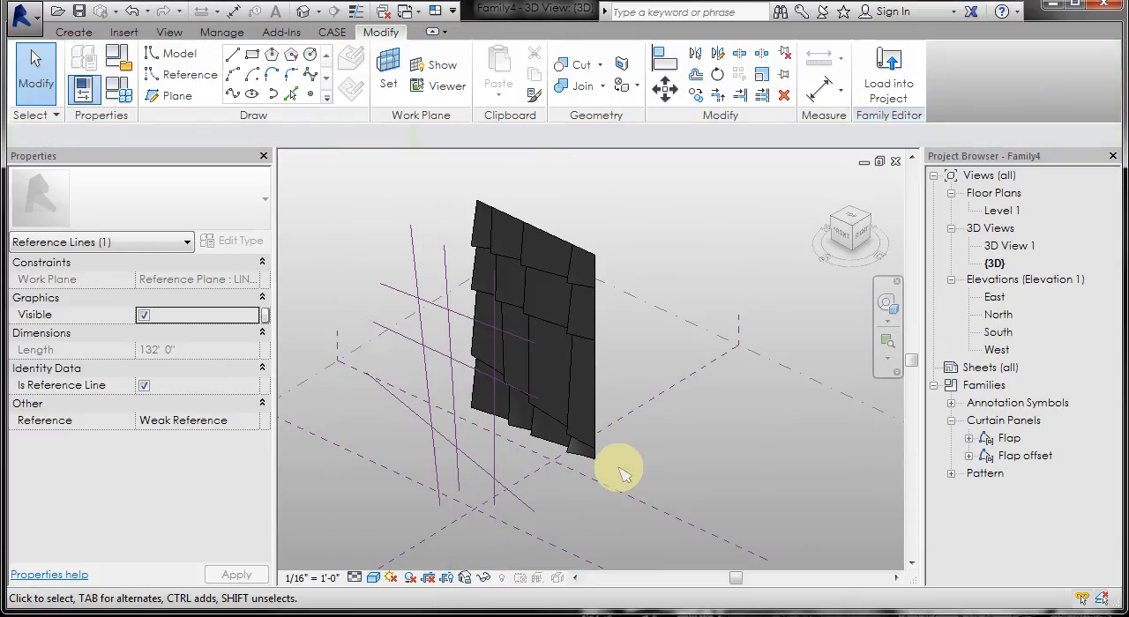
Step: Change the divided surface's pattern component to Rectangle Flap offset (Flap 2)
scroll(536, 453, up, 2)
scroll(695, 369, down, 3)
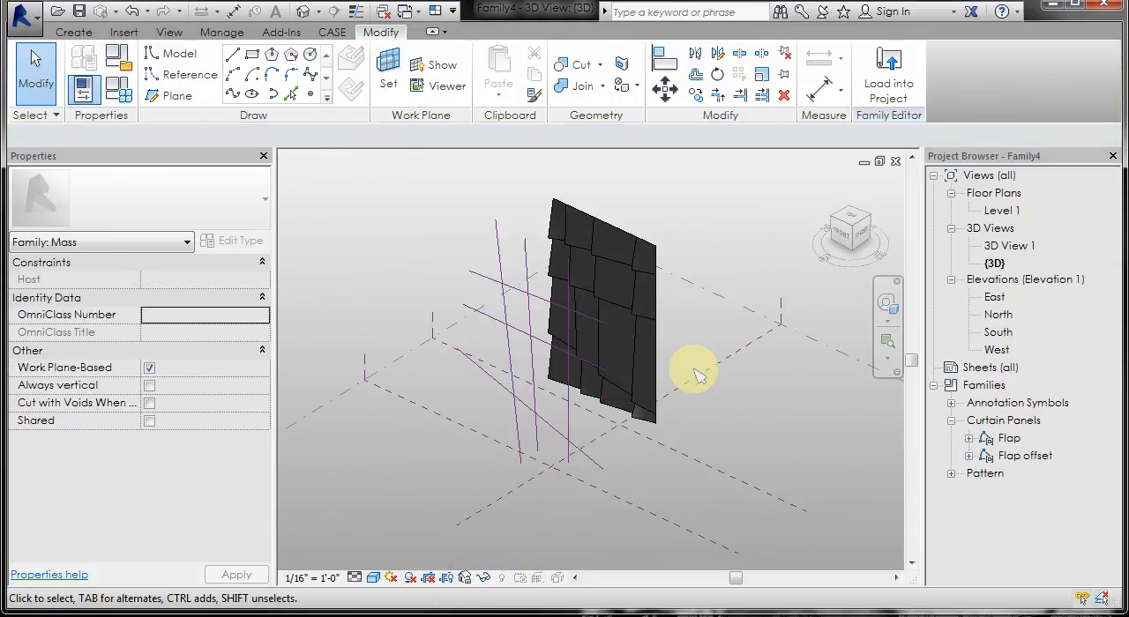
shift+middle_drag(695, 375, 626, 319)
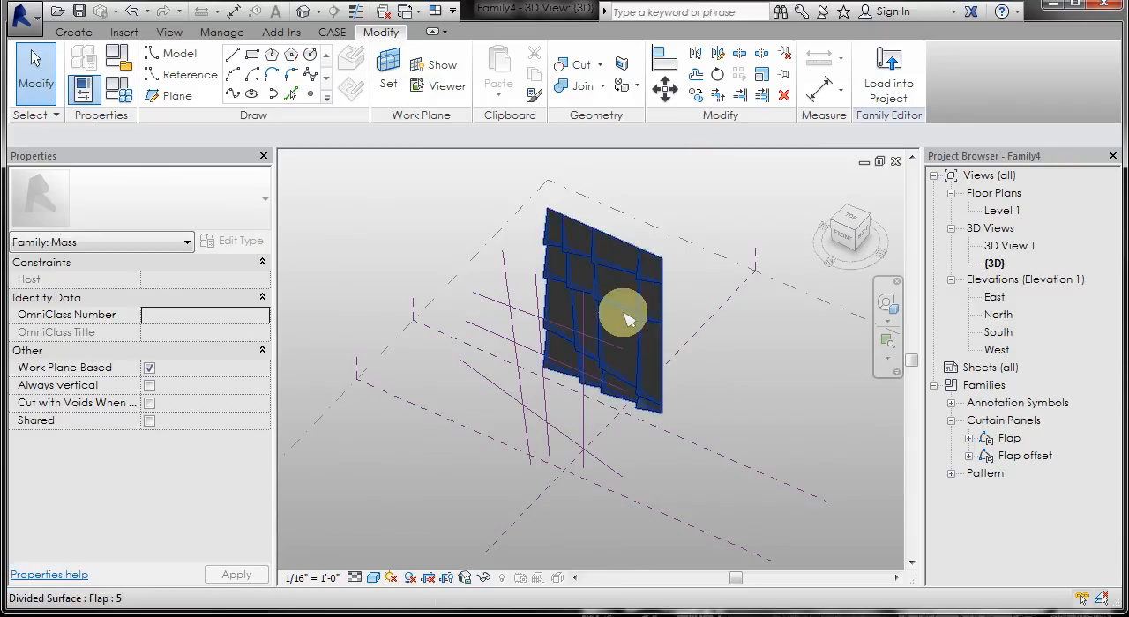
click(364, 303)
click(247, 225)
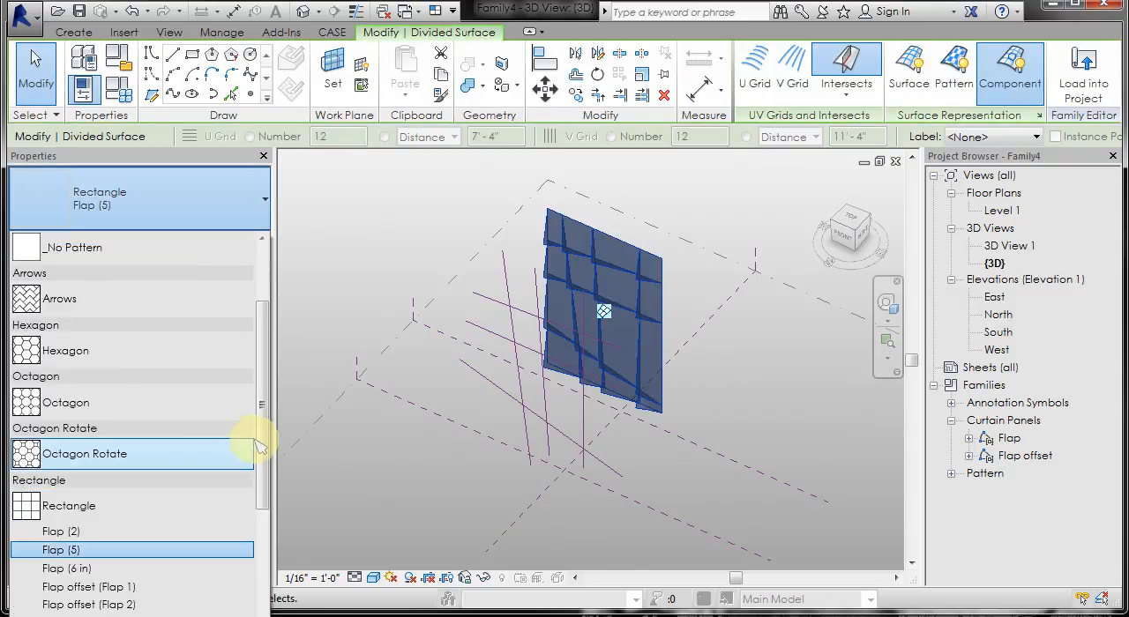
scroll(267, 450, down, 5)
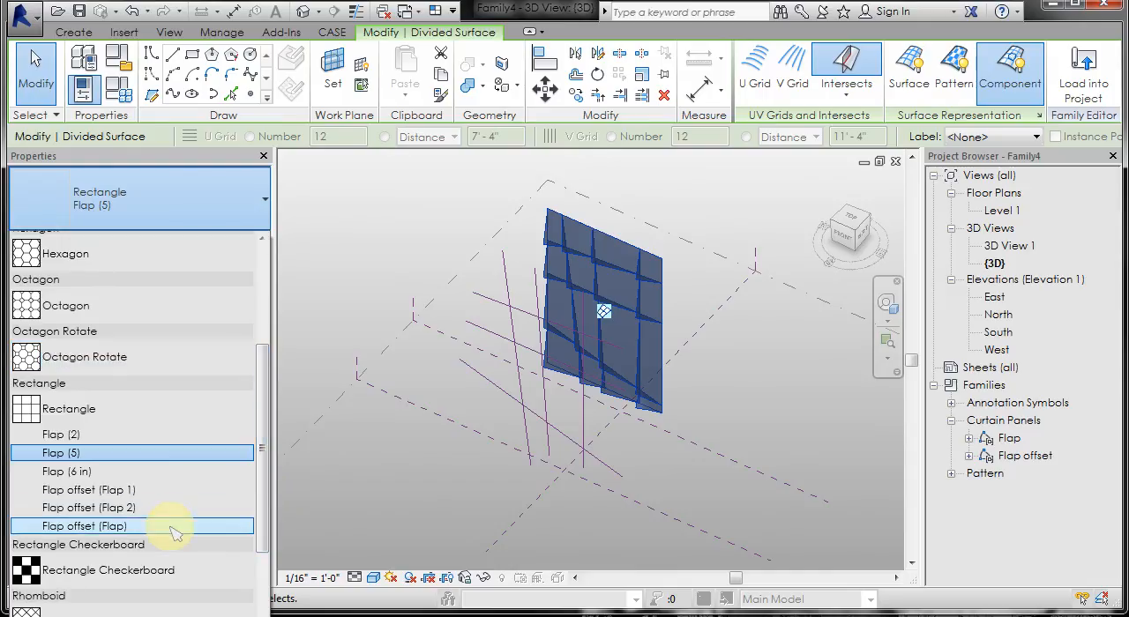
click(613, 376)
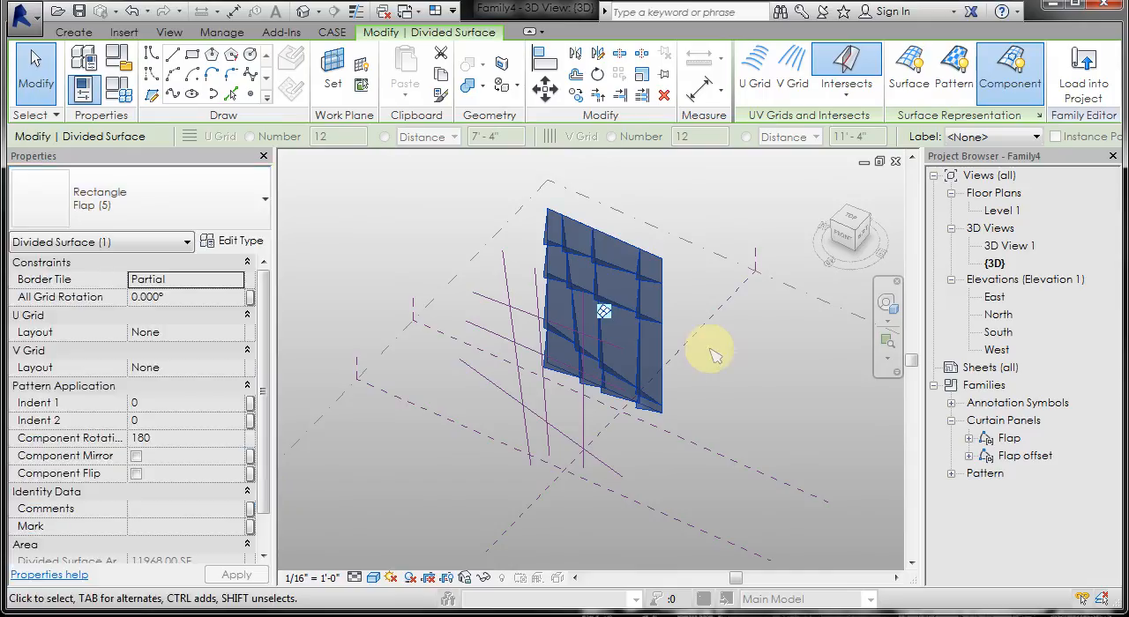
click(714, 361)
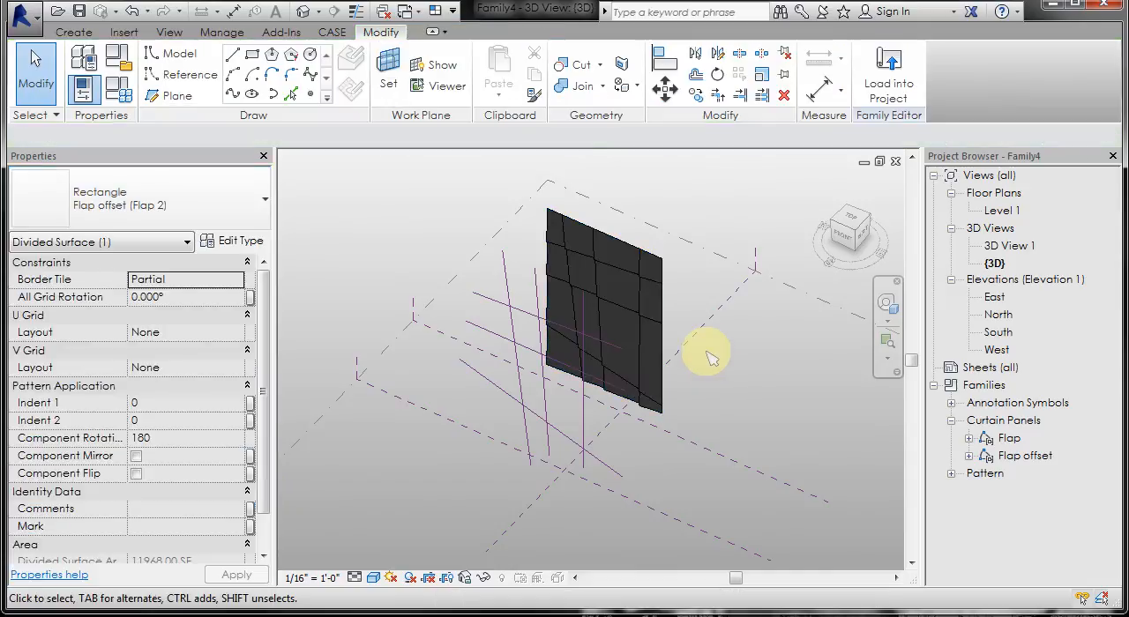
Step: Duplicate the type of the second-row panel in the rightmost column as Flap 3, with L h set to 10' 0"
scroll(686, 315, up, 2)
mouse_move(676, 315)
shift+middle_down()
mouse_move(726, 302)
mouse_move(806, 308)
mouse_move(806, 347)
mouse_move(731, 353)
mouse_move(679, 317)
shift+middle_up()
key(Tab)
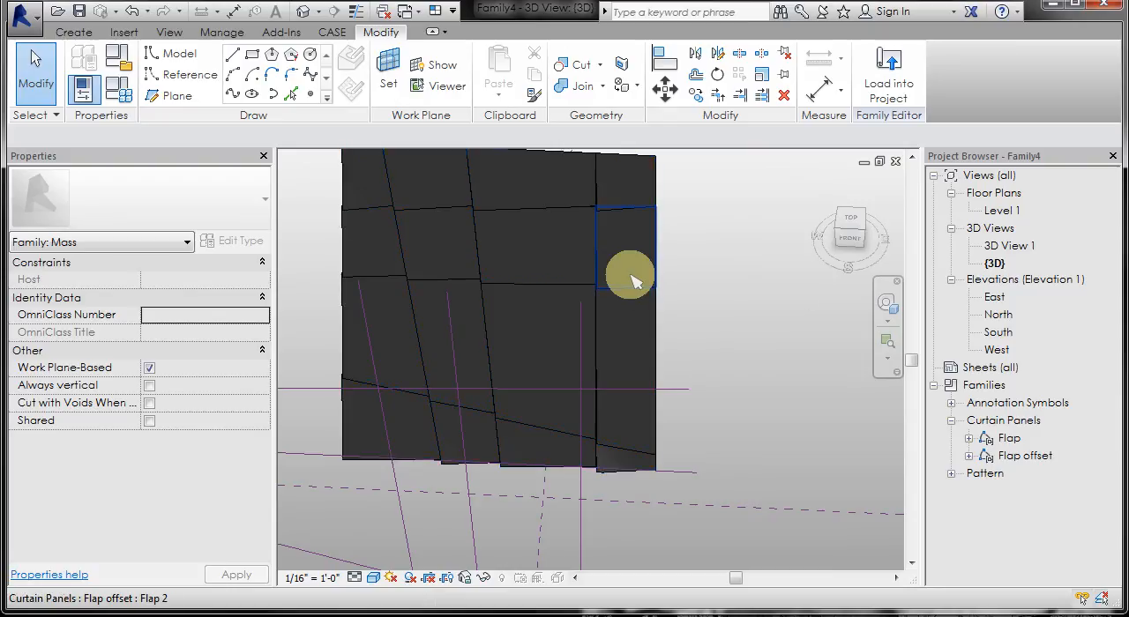
click(630, 265)
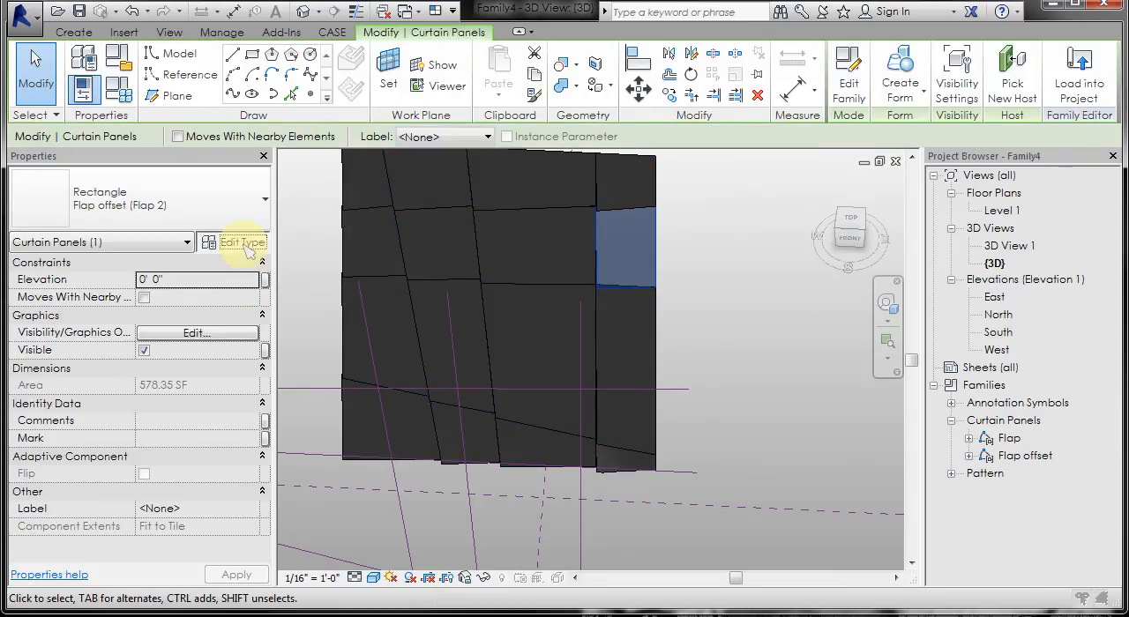
click(244, 243)
click(1000, 152)
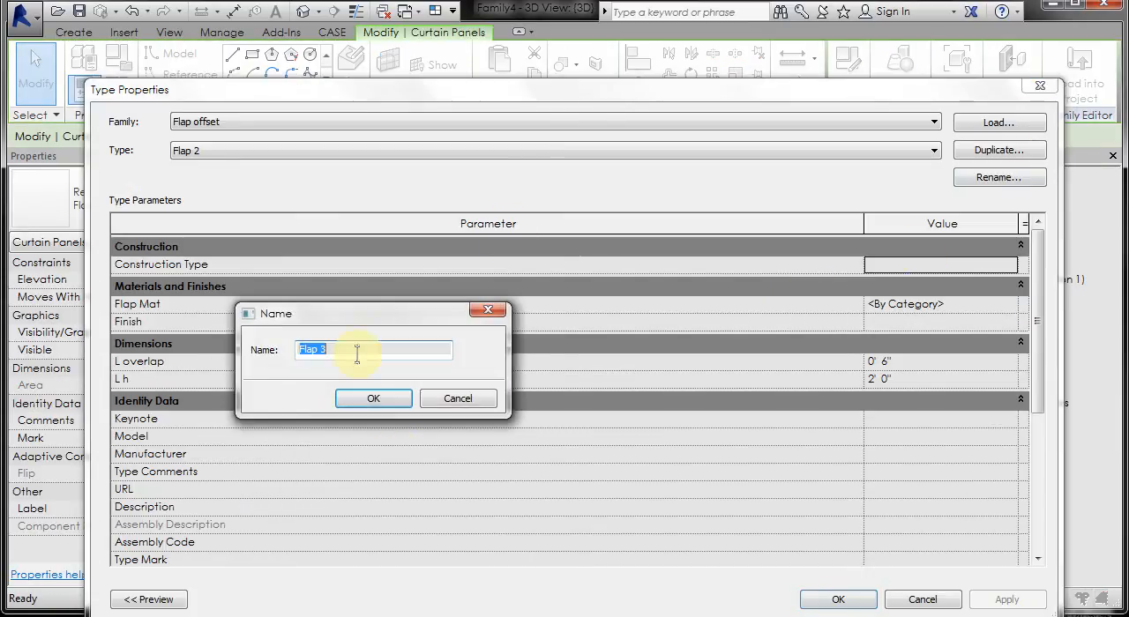
click(375, 400)
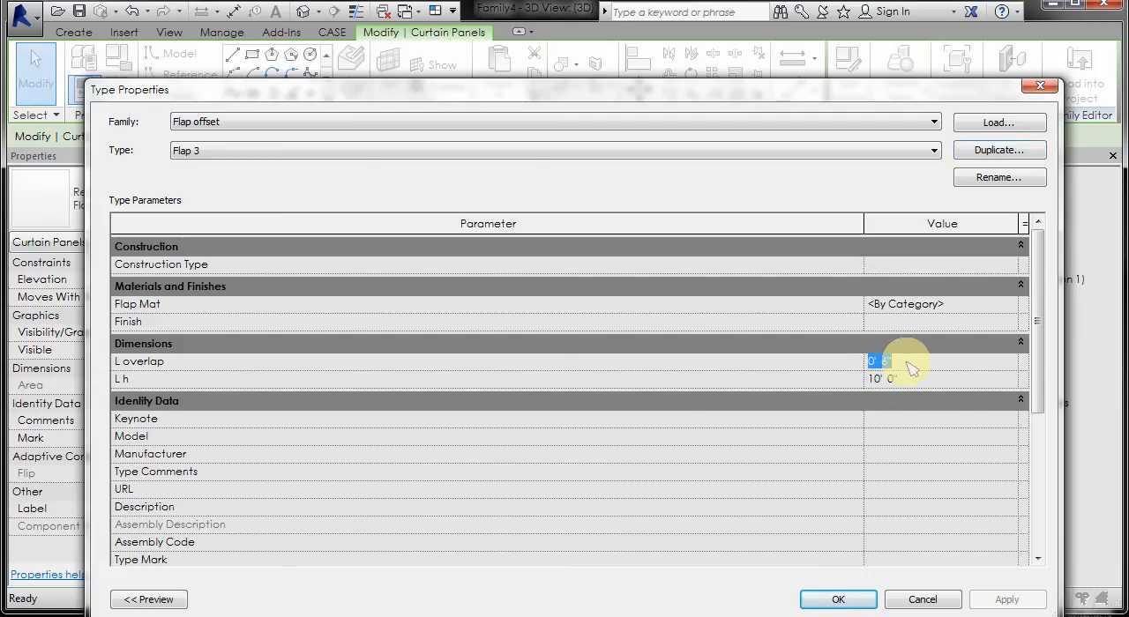
click(838, 600)
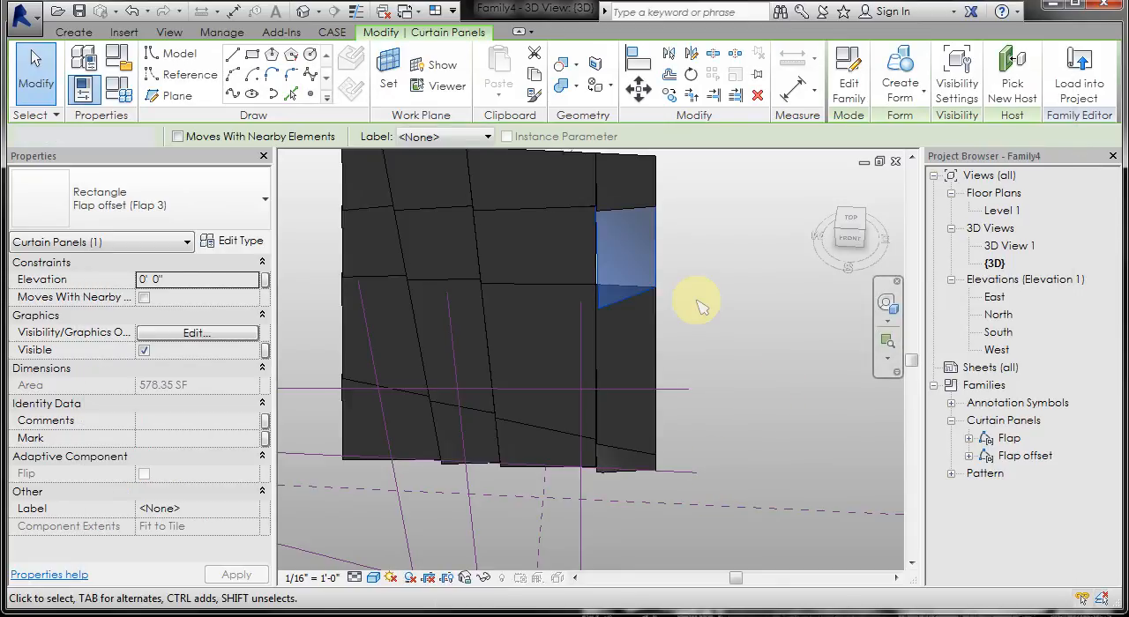
click(760, 294)
Step: Apply the Rectangle pattern component Flap offset (Flap 3) to the whole divided surface
shift+middle_drag(735, 308, 708, 285)
click(614, 276)
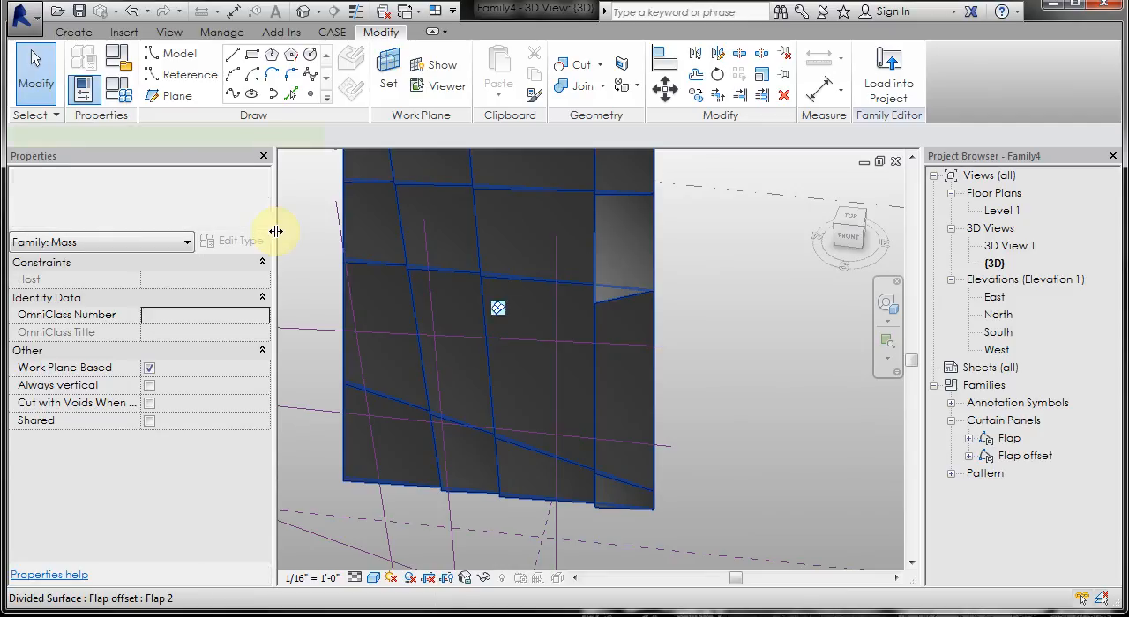
click(228, 216)
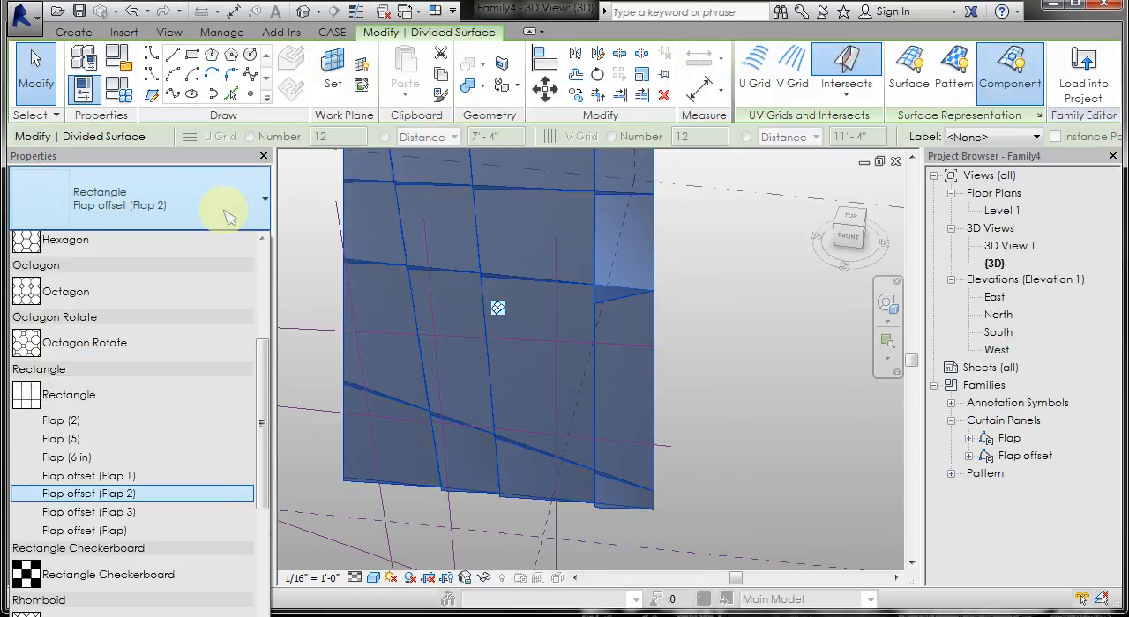
click(222, 516)
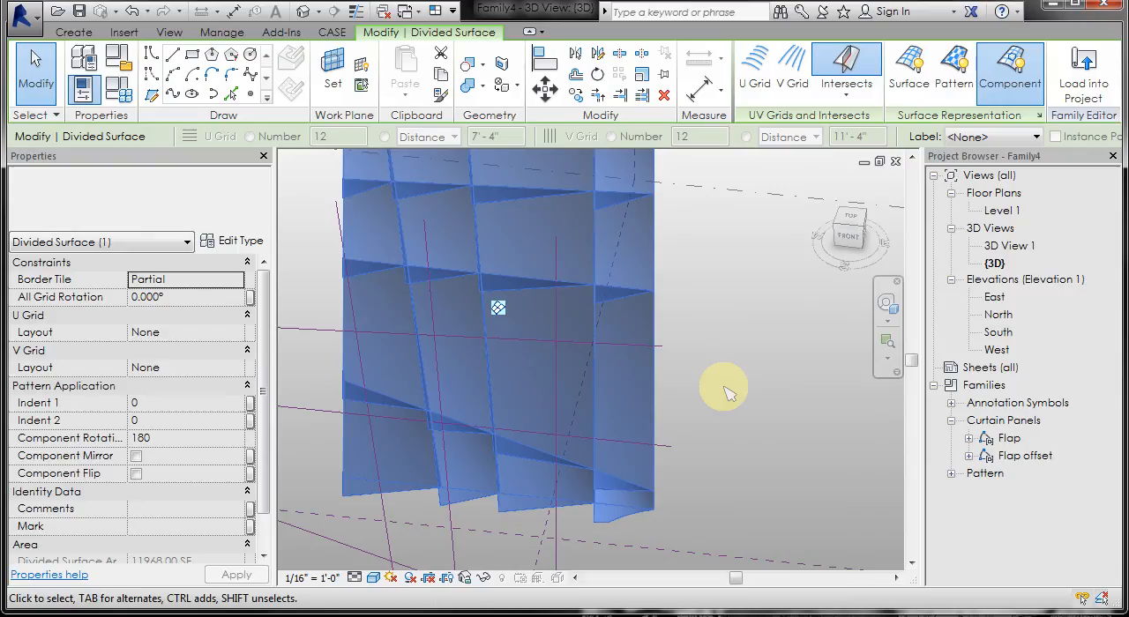
click(726, 386)
shift+middle_drag(726, 386, 726, 343)
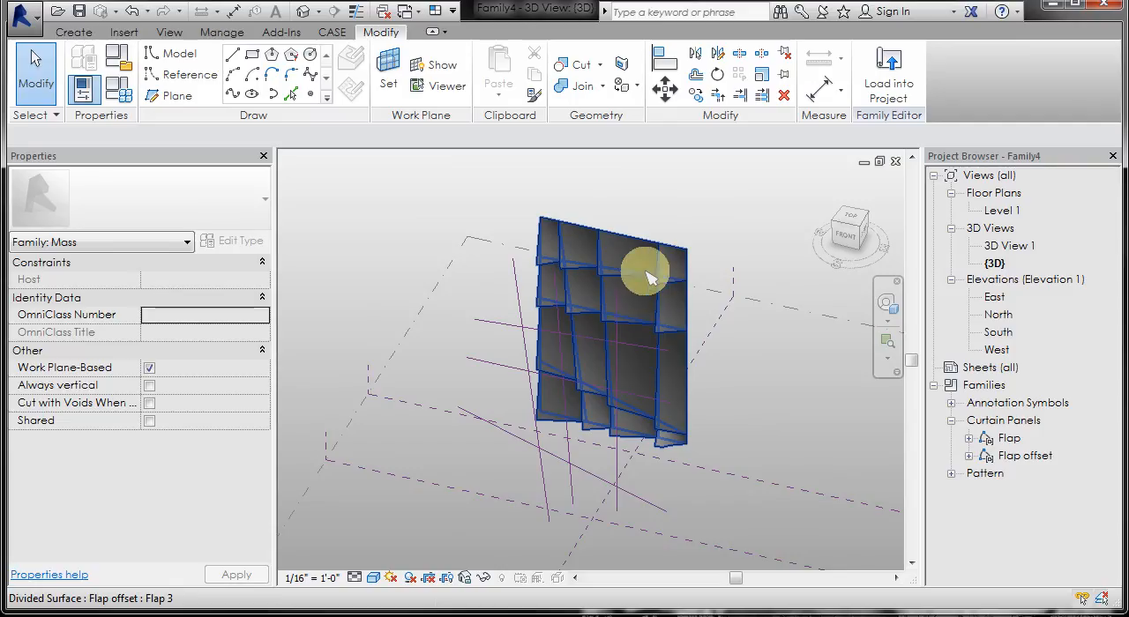
shift+middle_drag(746, 517, 529, 297)
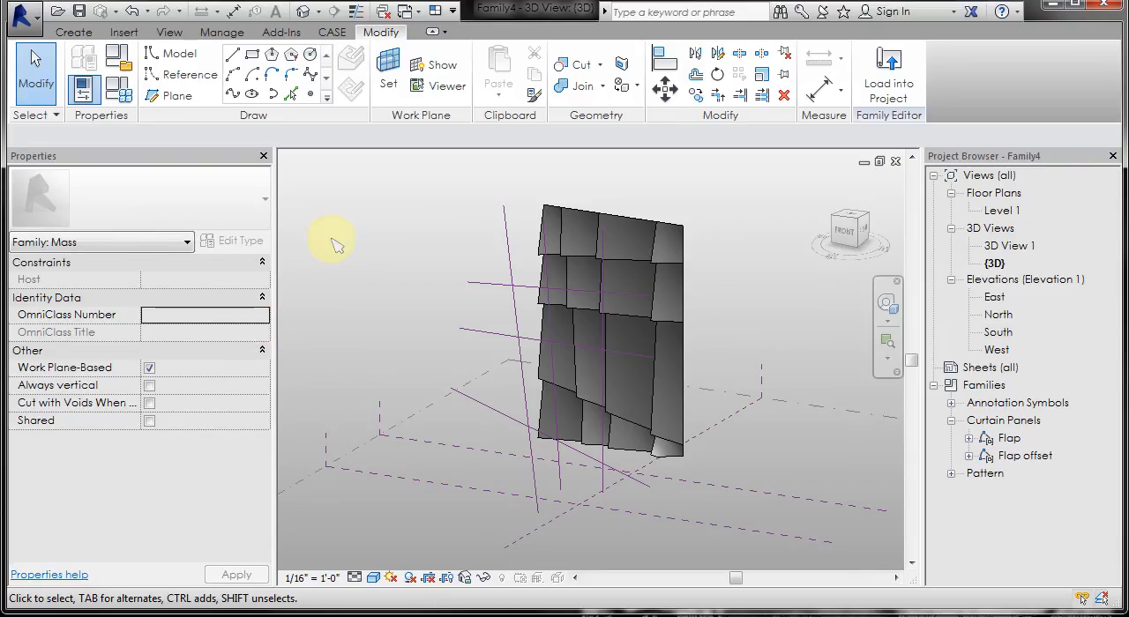
scroll(739, 371, up, 1)
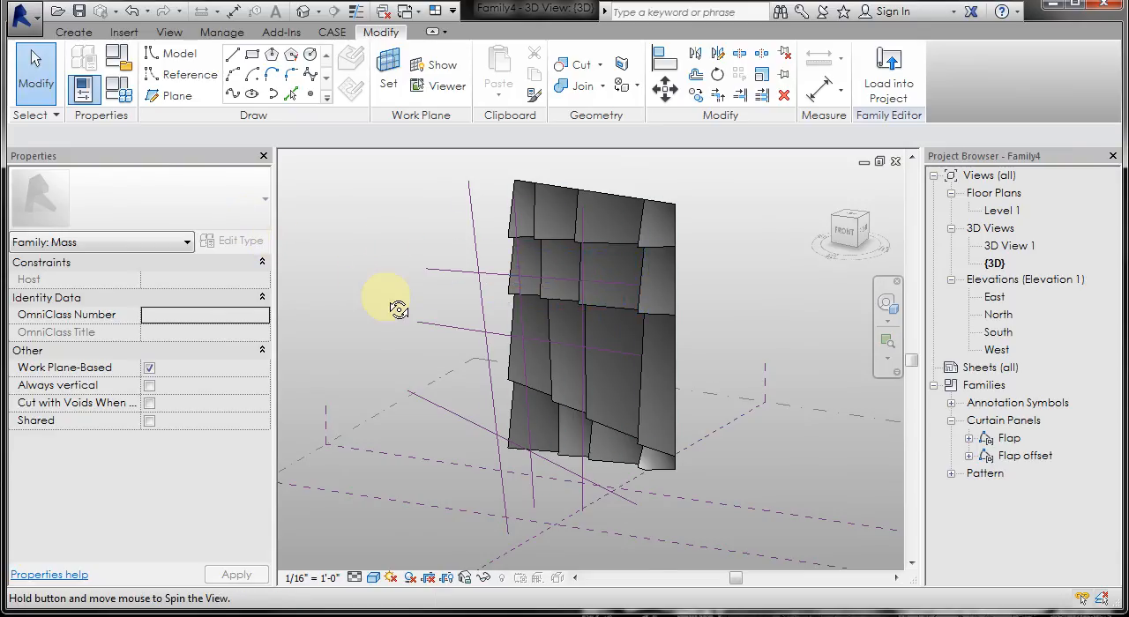
mouse_move(399, 309)
shift+middle_down()
mouse_move(343, 314)
mouse_move(447, 318)
mouse_move(341, 322)
mouse_move(383, 309)
shift+middle_up()
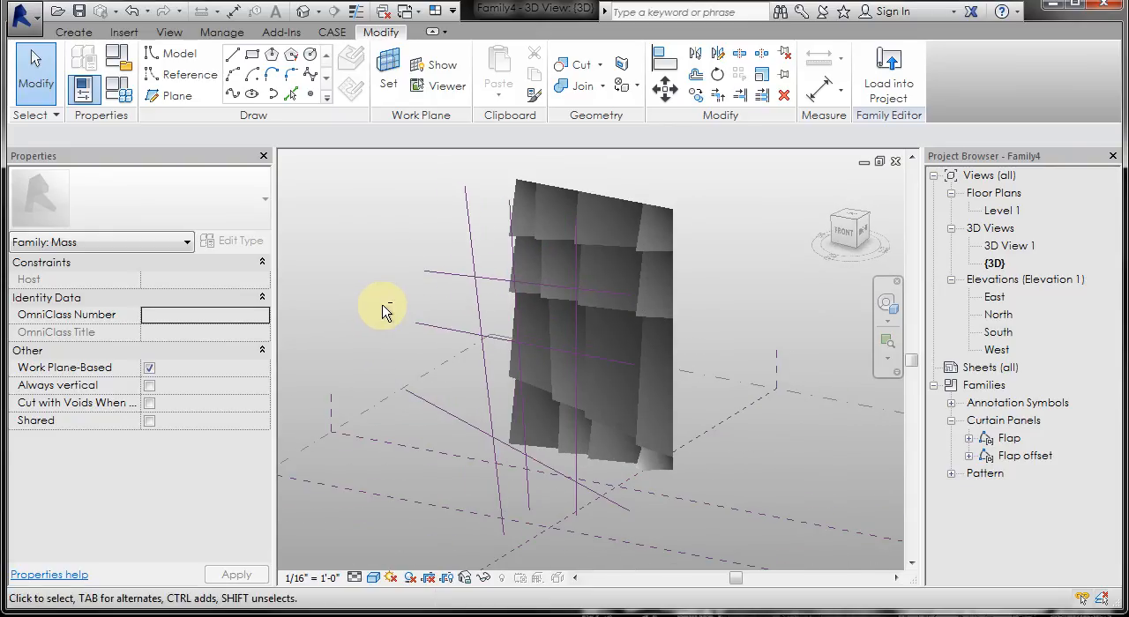